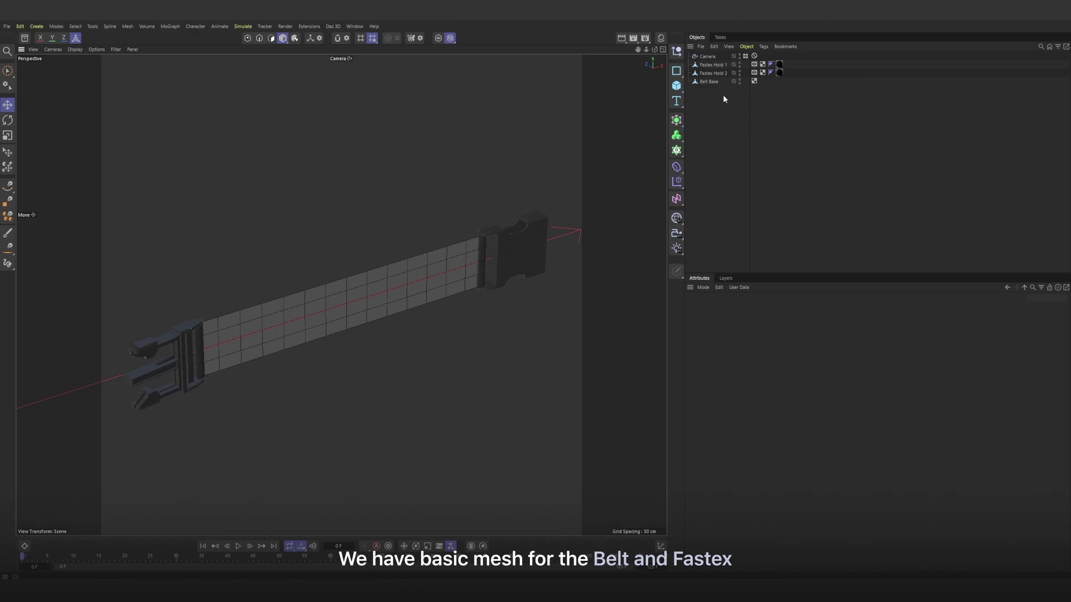
Select the five Belt Base points beside the pronged buckle in point mode and create a cluster from them
click(715, 82)
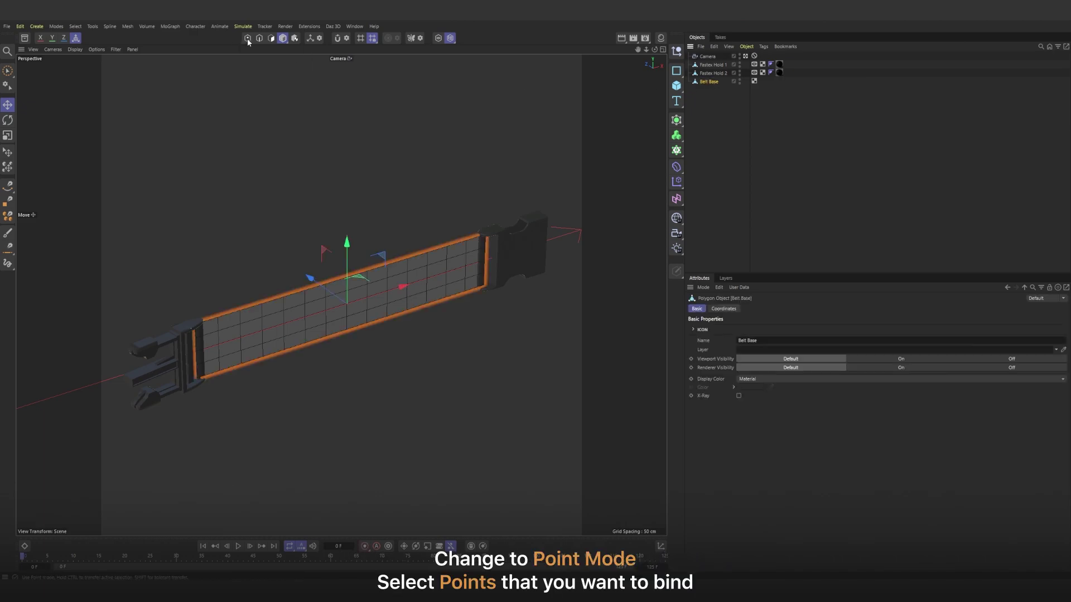
click(247, 39)
click(7, 70)
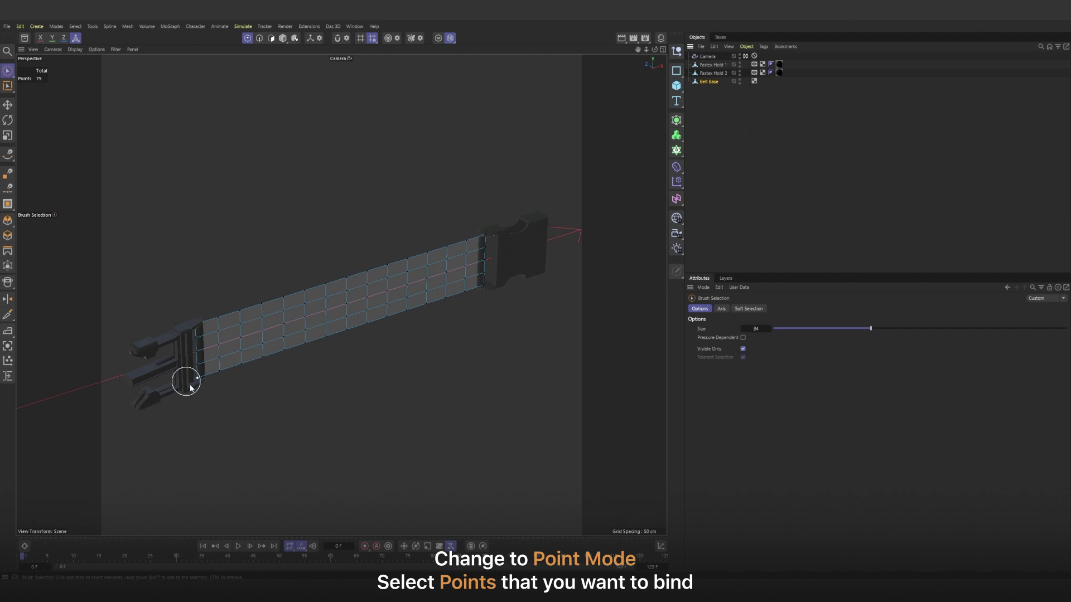
drag(191, 389, 193, 304)
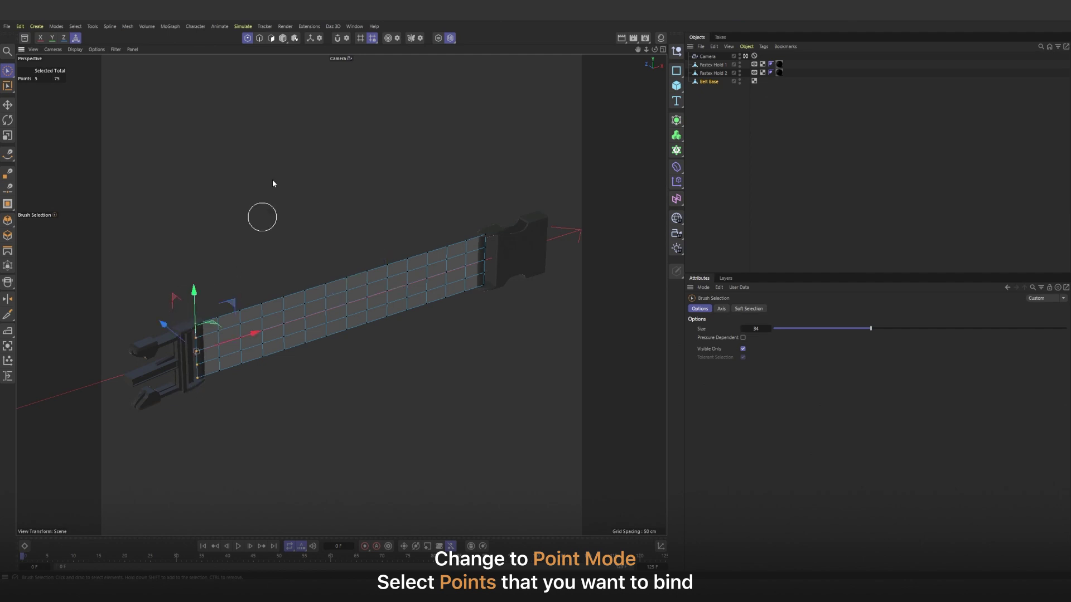
click(196, 27)
click(204, 245)
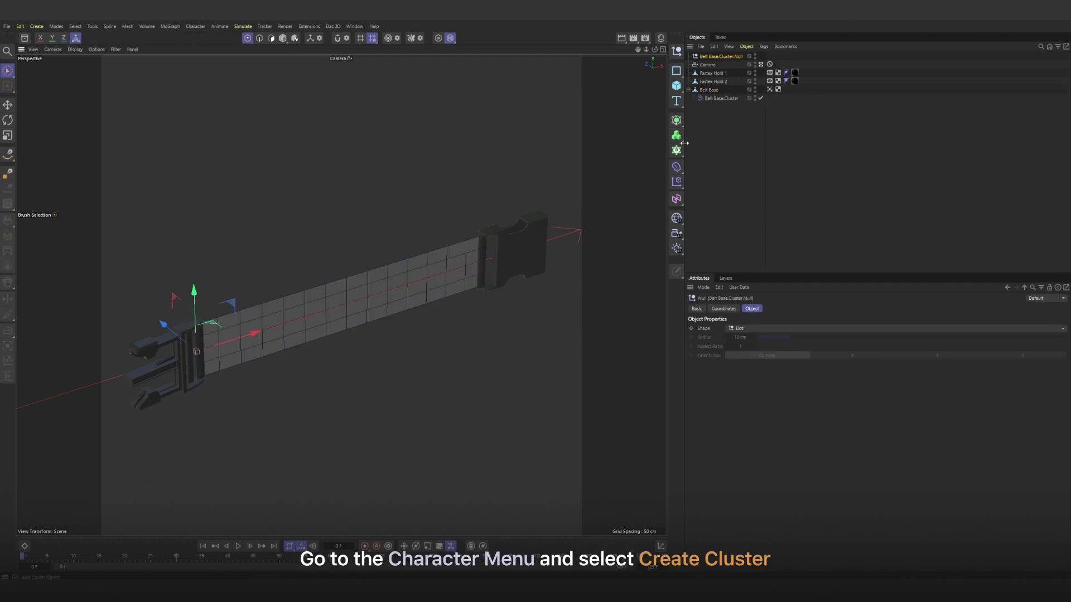
Name the new null and its cluster 01, and display the null as a circle of 15 cm radius oriented to X
double_click(728, 57)
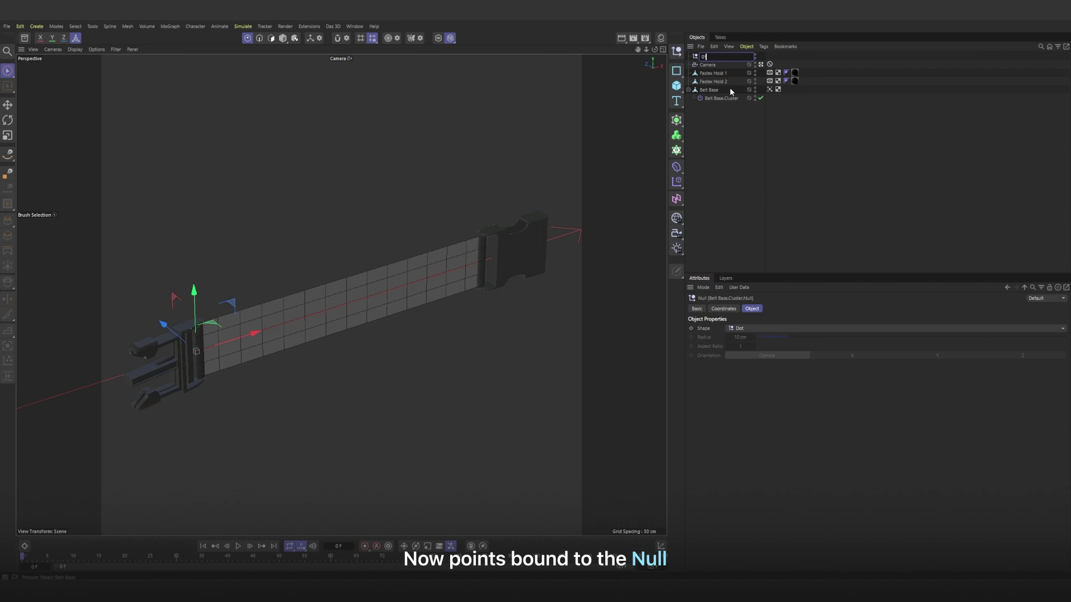
click(726, 98)
click(706, 58)
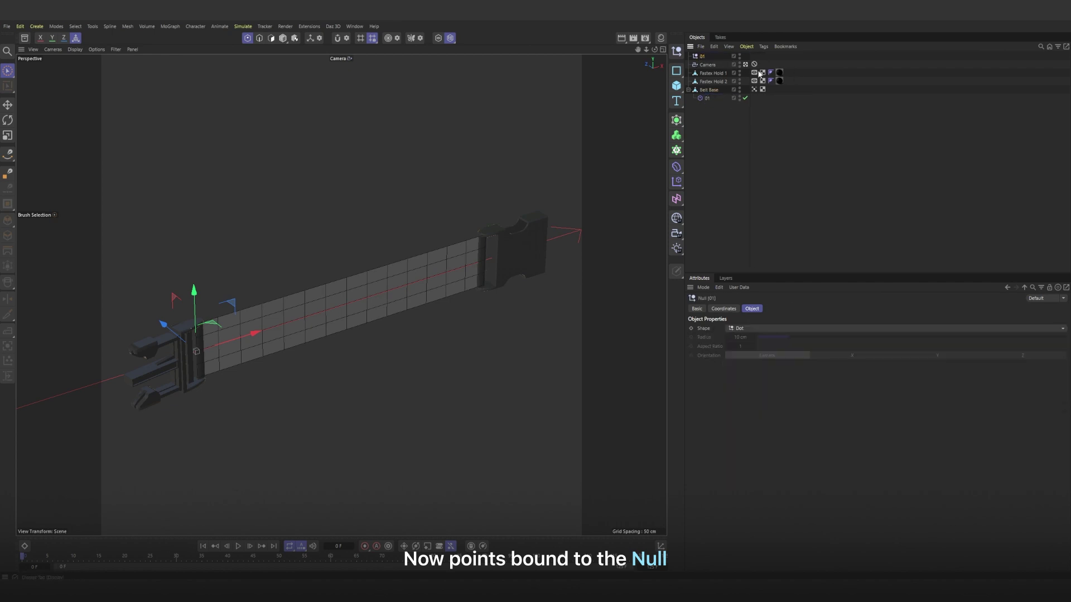
click(742, 329)
click(748, 371)
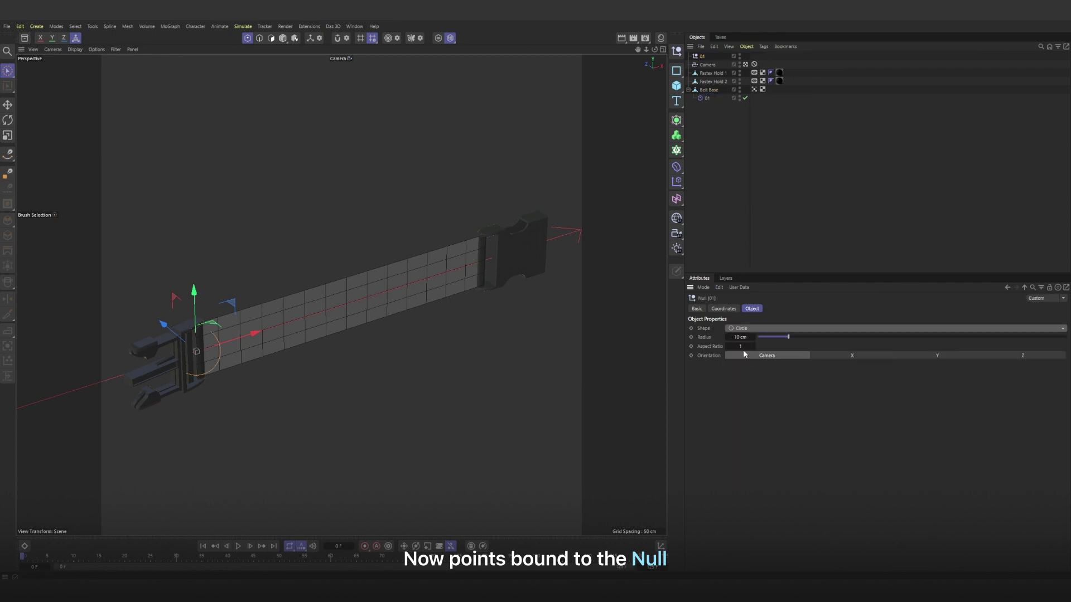
Freeze all transform coordinates of null 01
click(723, 309)
click(695, 394)
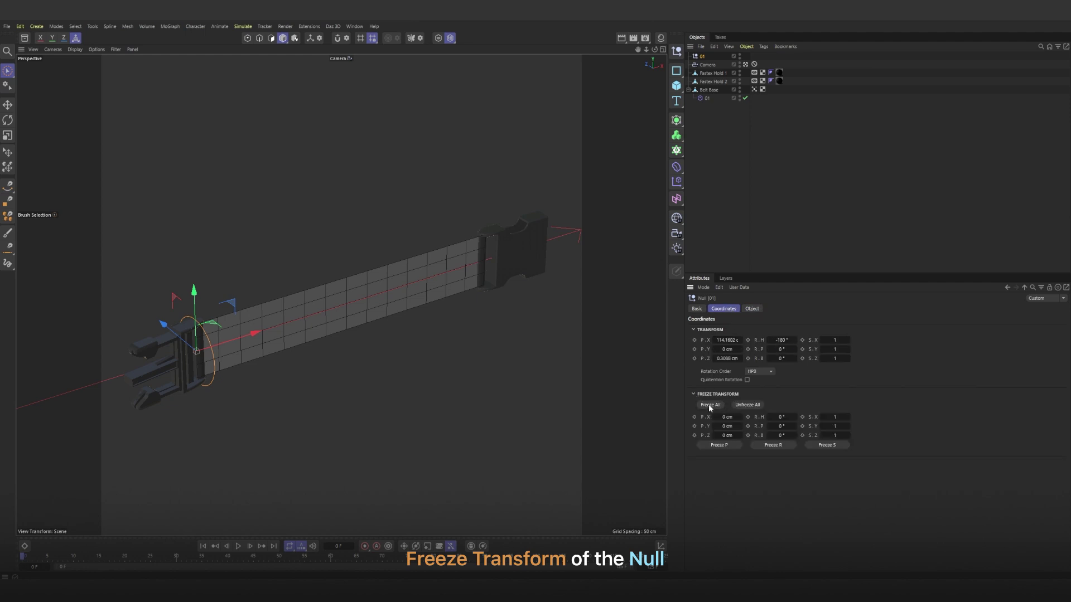
click(699, 393)
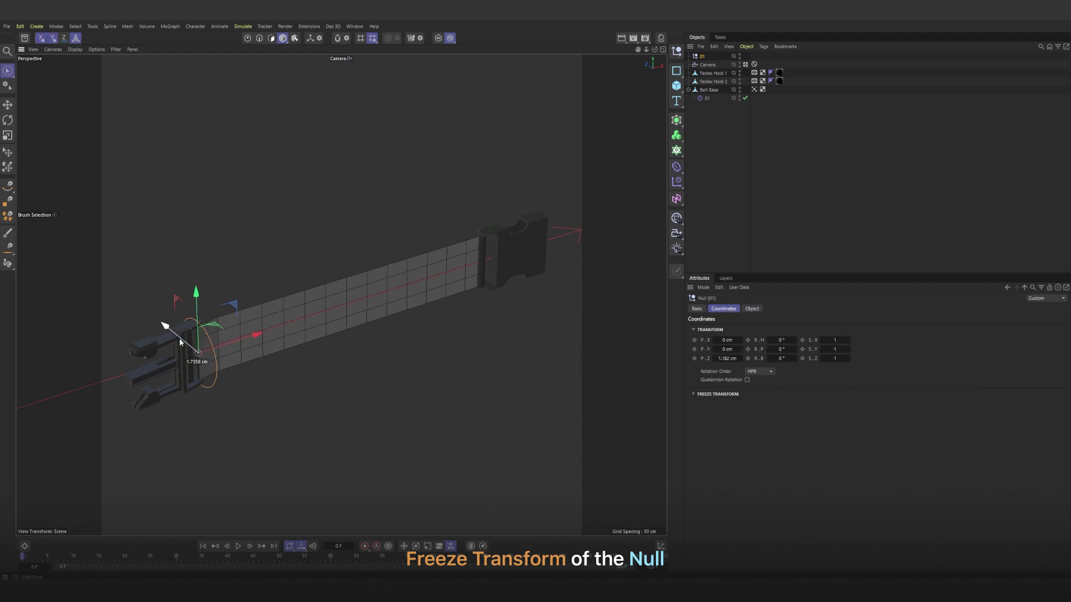
Move null 01 about 39 cm along Z to test the binding, and display the belt's cluster vertex map
drag(179, 338, 224, 375)
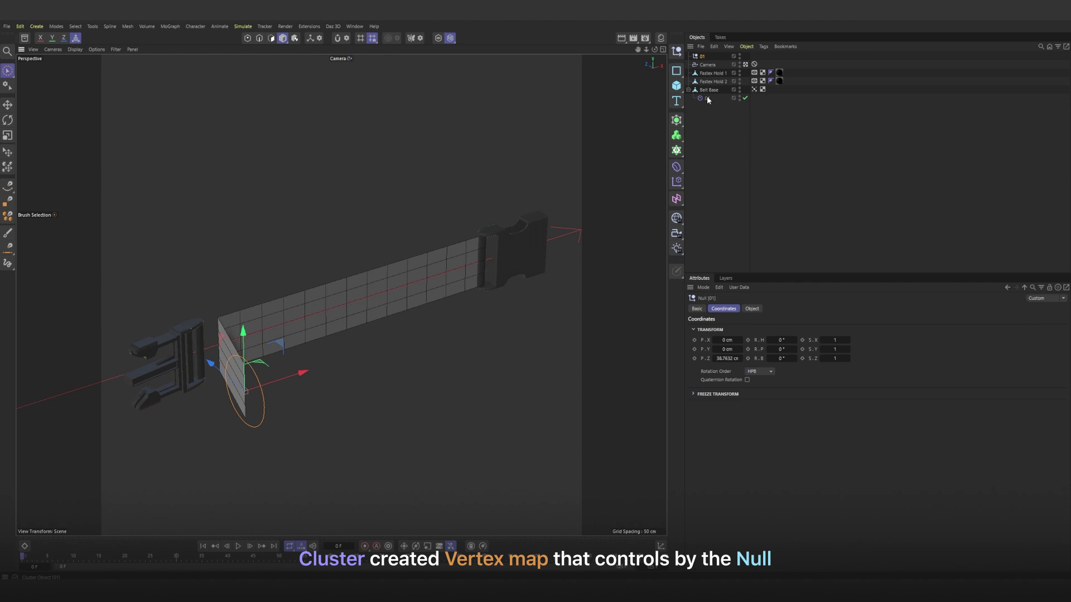
double_click(754, 89)
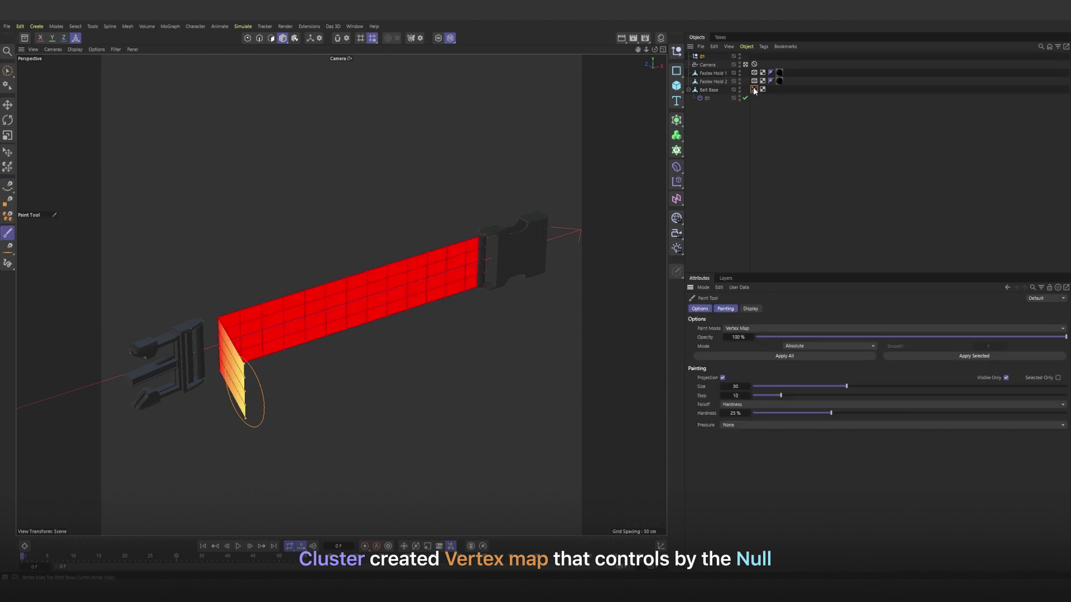
Set cluster 01's falloff to Surface with a radius of 50 cm
click(707, 98)
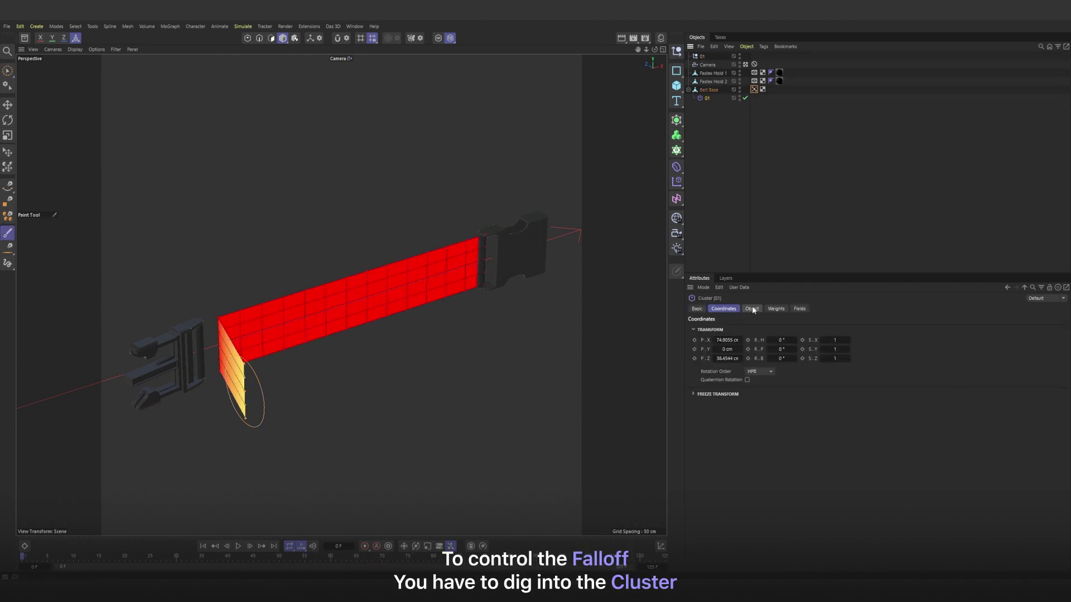
click(752, 310)
click(733, 386)
click(733, 109)
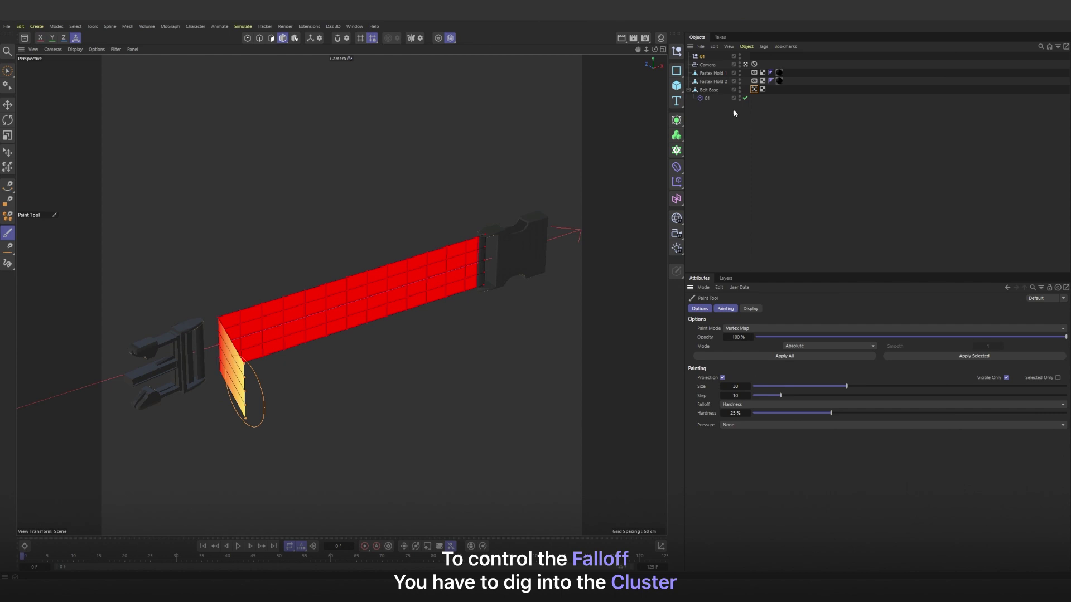
click(707, 99)
click(752, 308)
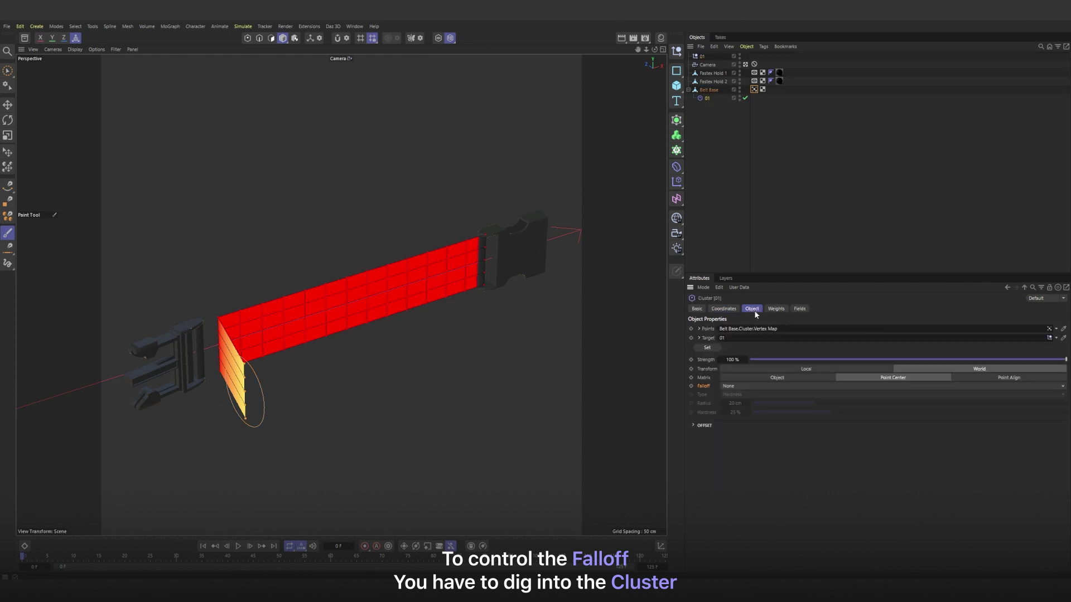
click(737, 386)
click(739, 425)
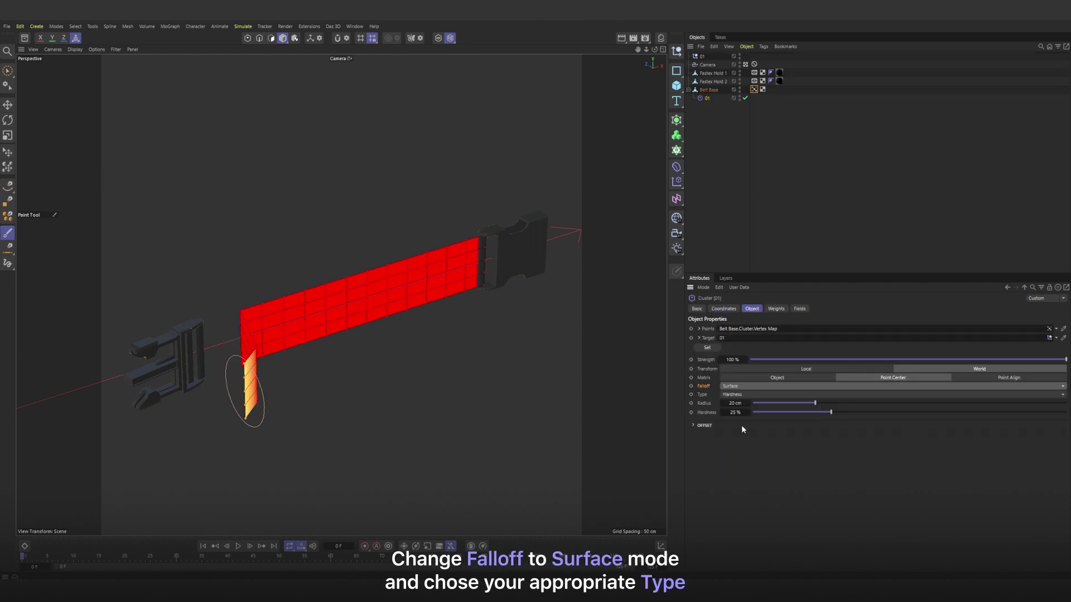
drag(815, 405, 901, 405)
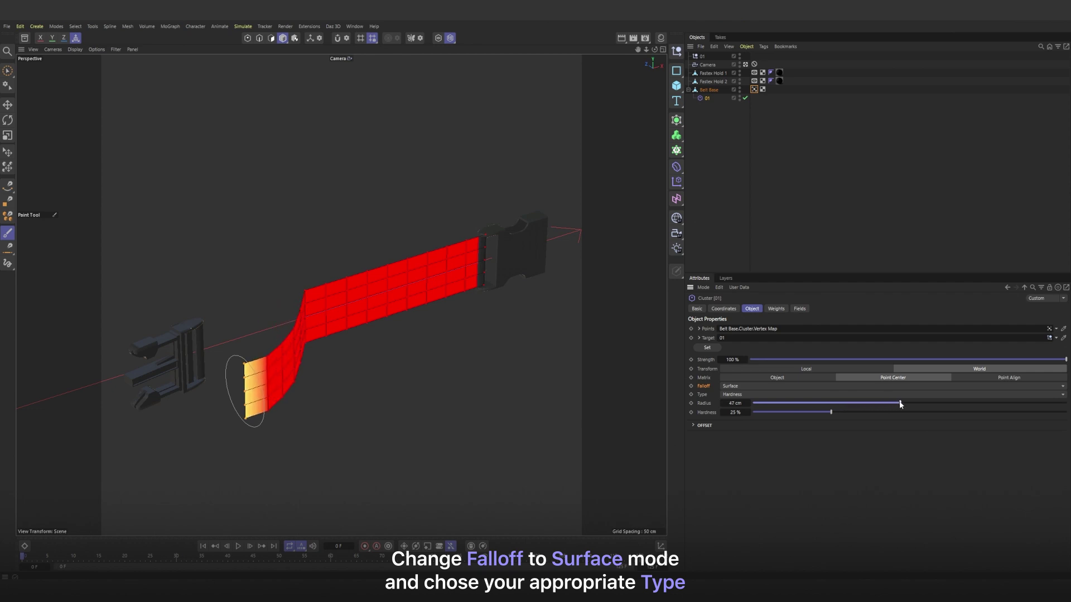
Try the available falloff types on cluster 01 and settle on Linear
click(731, 395)
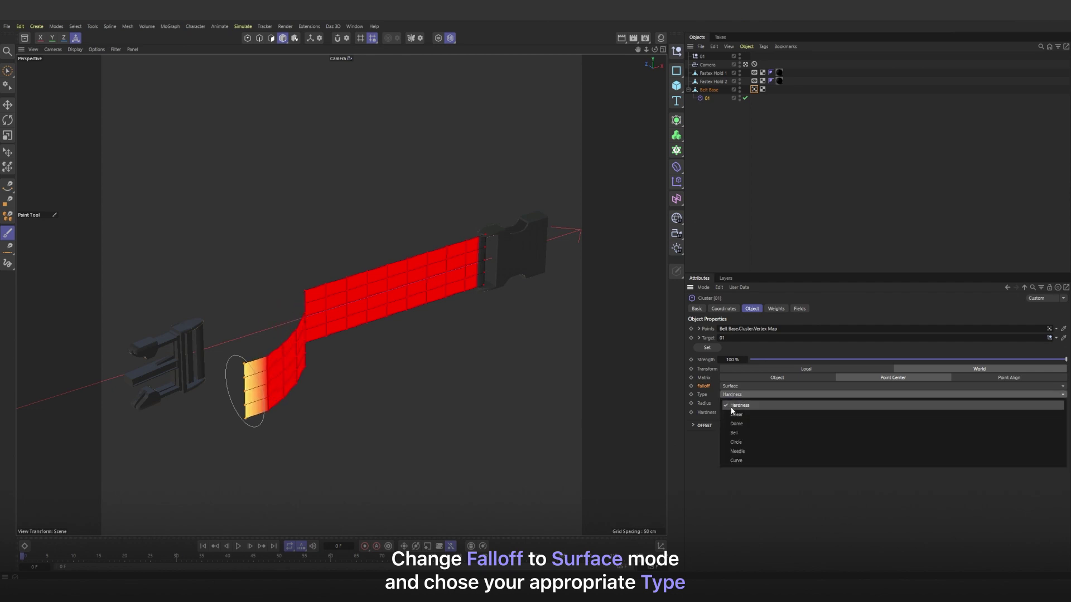
click(708, 397)
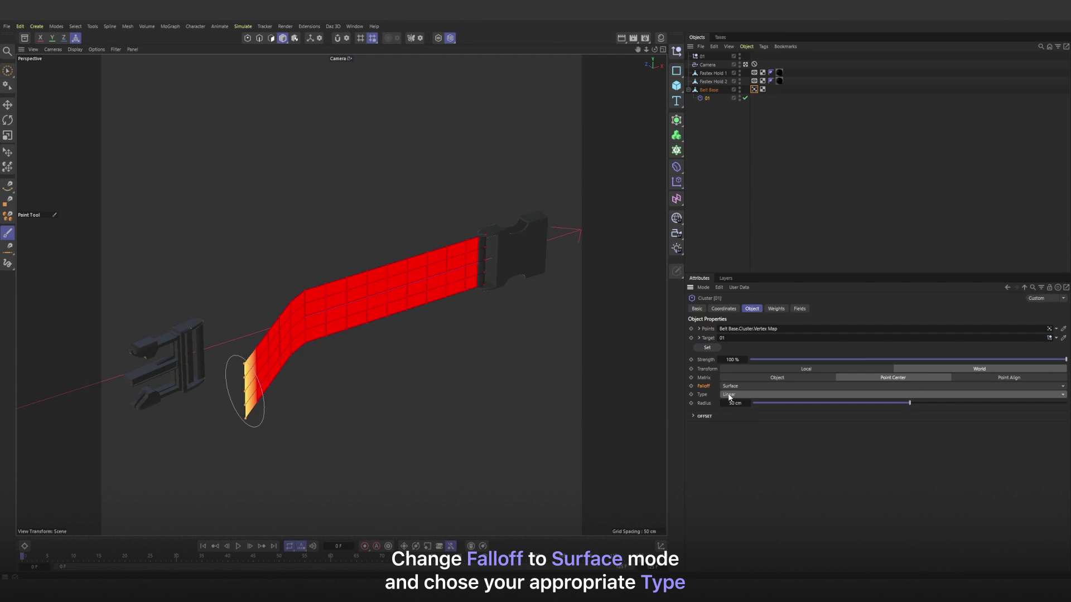
scroll(729, 398, down, 2)
scroll(729, 397, down, 1)
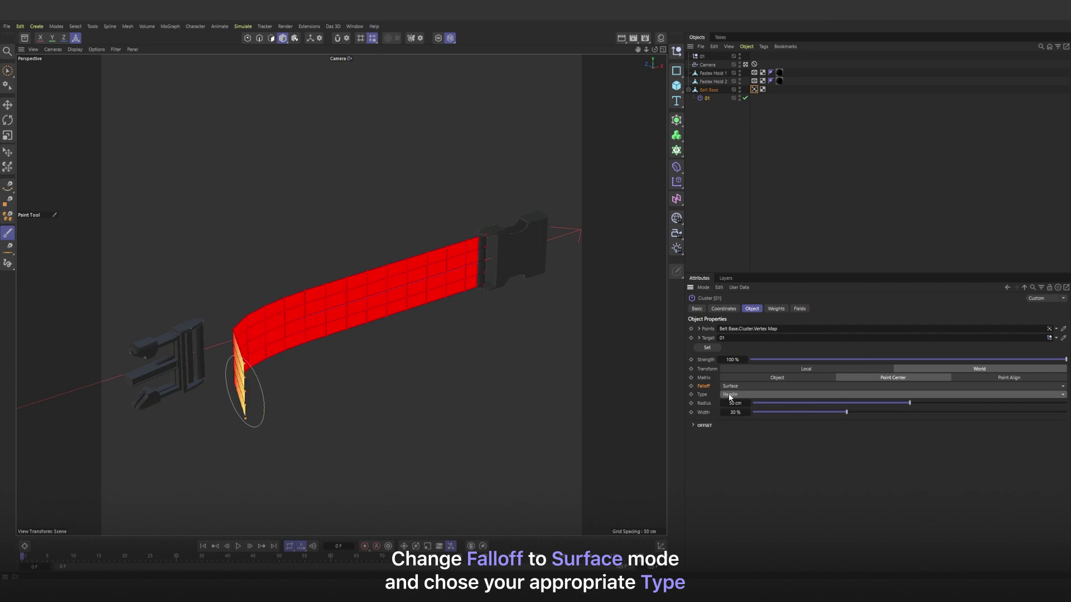
scroll(729, 397, down, 1)
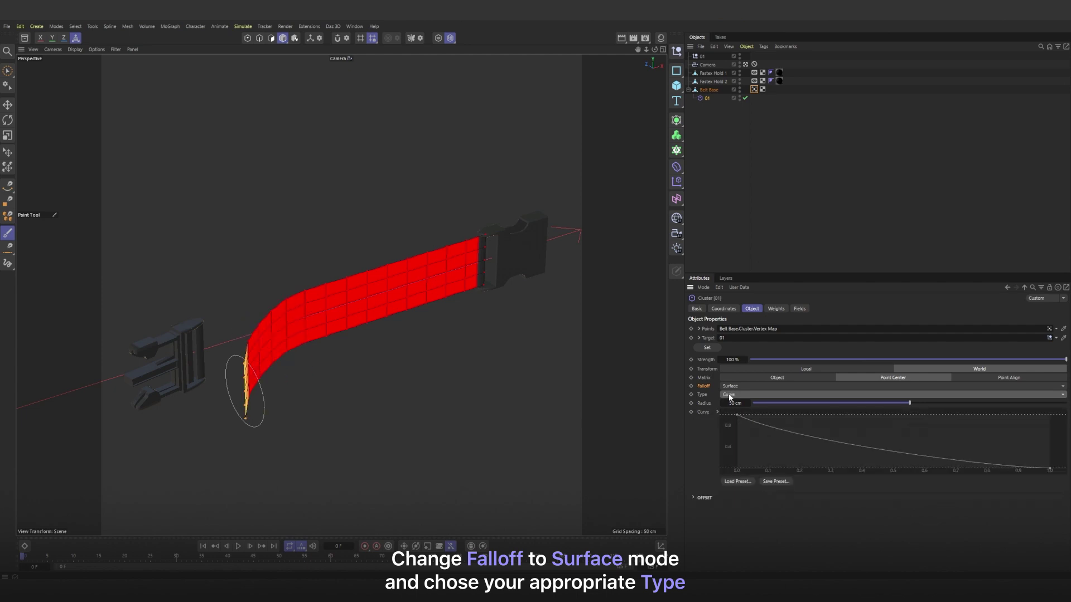
click(729, 397)
click(735, 415)
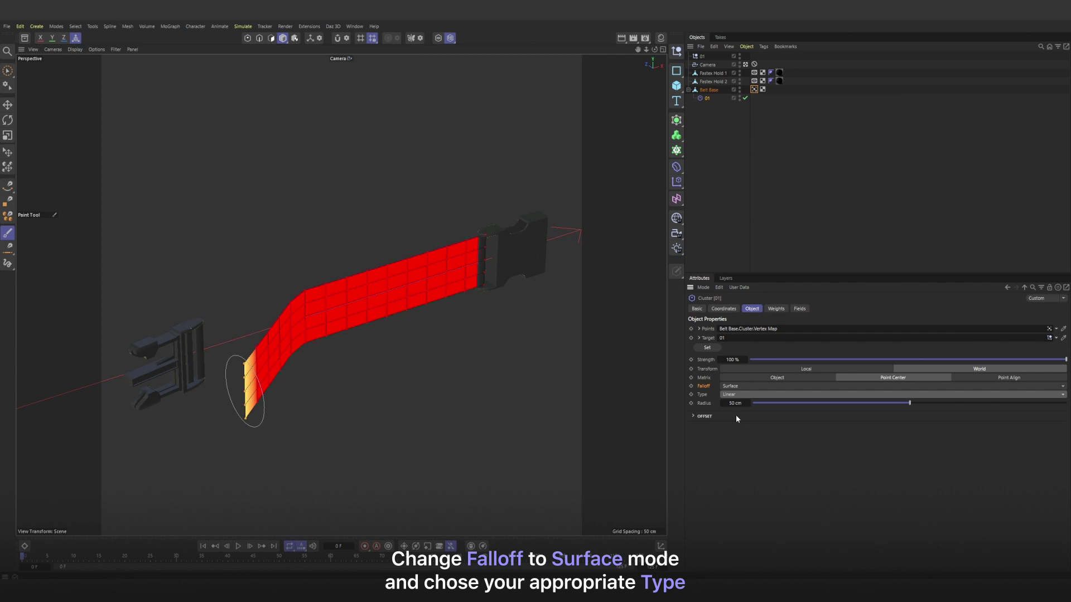
Reset the Z position of null 01 to 0 cm
click(703, 57)
click(728, 309)
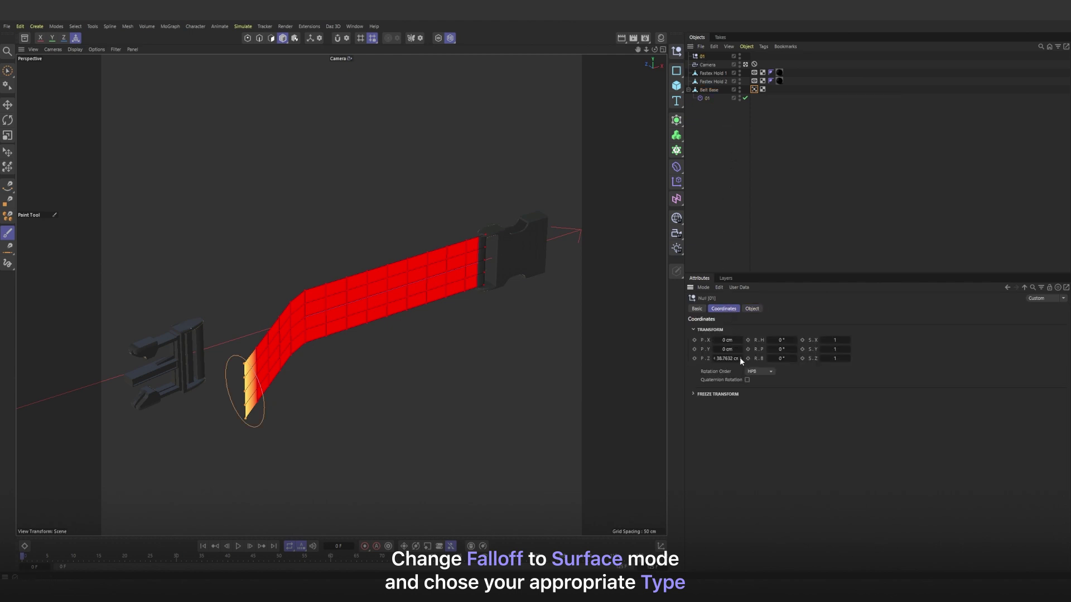
right_click(740, 359)
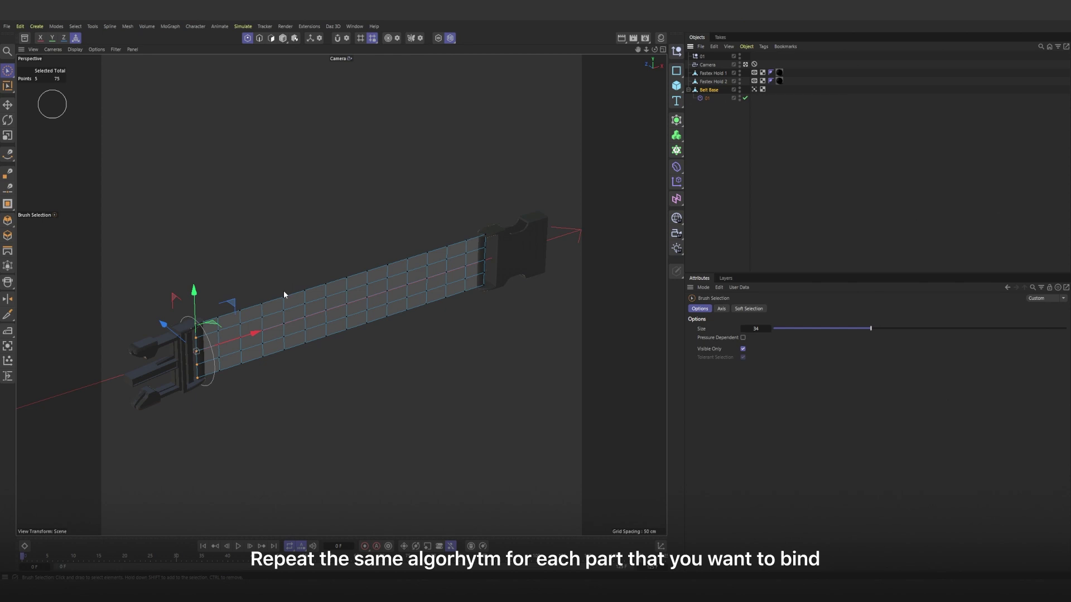
Create a cluster from the points across the middle of the belt and name its null and cluster 02
click(196, 26)
click(244, 212)
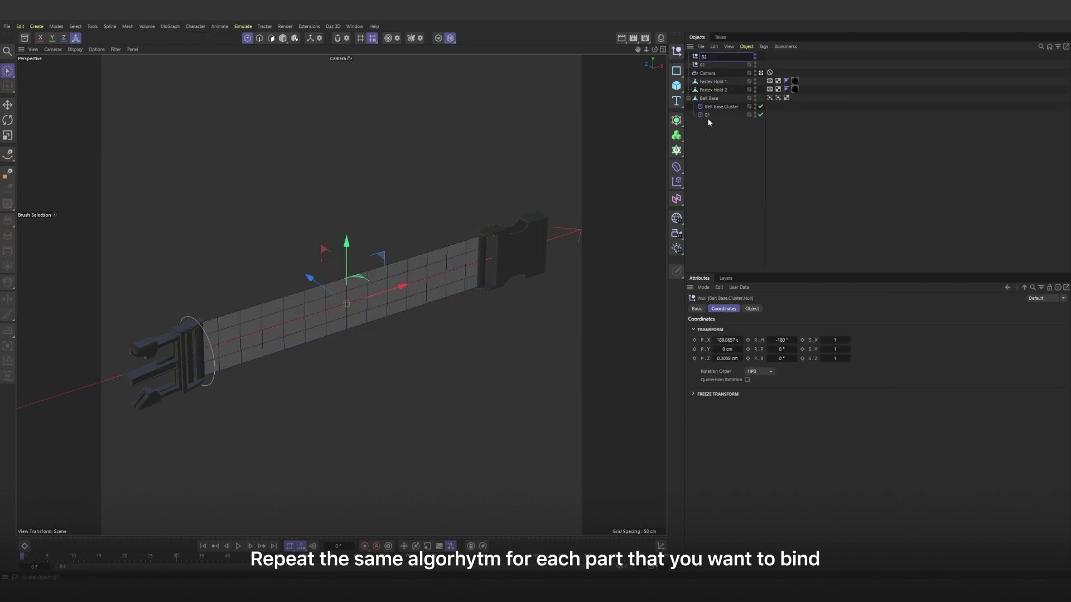
double_click(720, 107)
text(02)
click(717, 142)
Create a cluster from the five belt points beside the socket buckle and name its null and cluster 03
click(711, 99)
drag(487, 239, 484, 284)
click(196, 26)
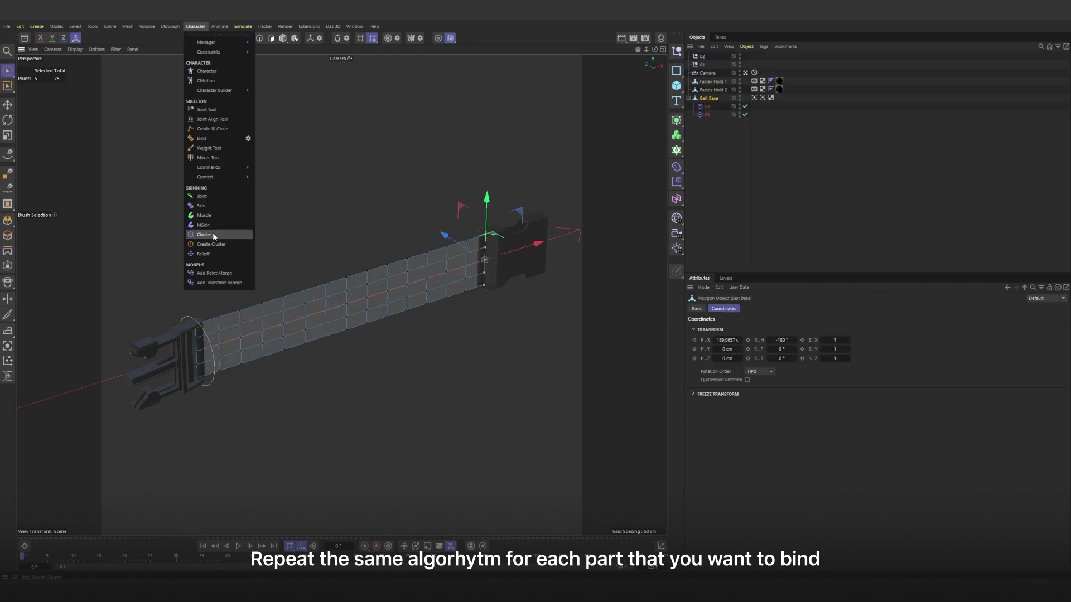
click(214, 244)
double_click(720, 56)
text(03)
double_click(719, 115)
text(03)
click(717, 151)
Display nulls 02 and 03 as circles of 15 cm radius oriented to X
click(703, 56)
shift+click(703, 65)
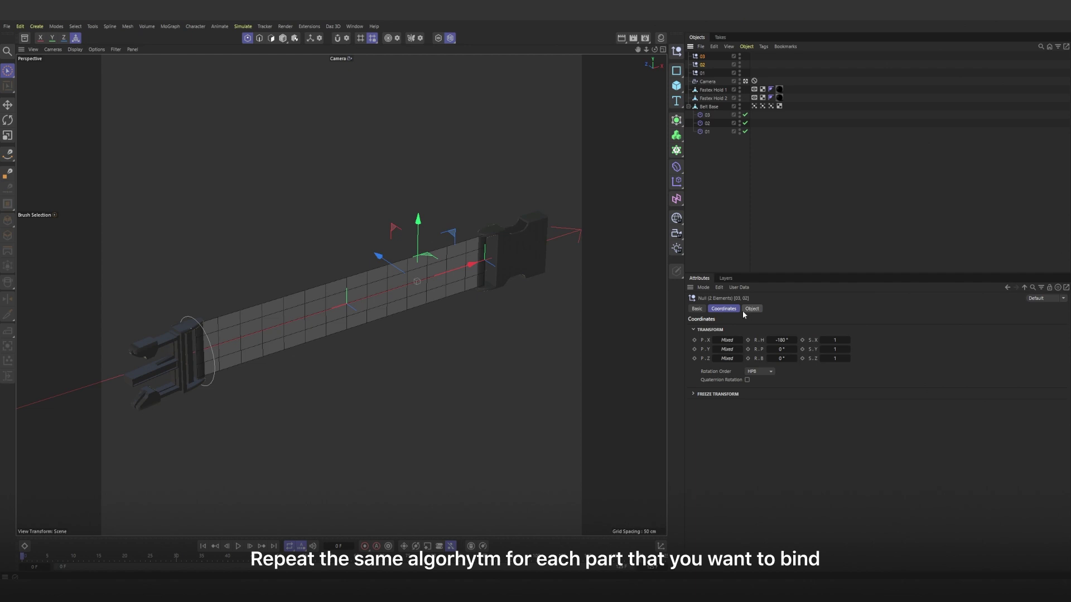
click(751, 309)
click(751, 328)
click(751, 360)
click(851, 357)
click(721, 145)
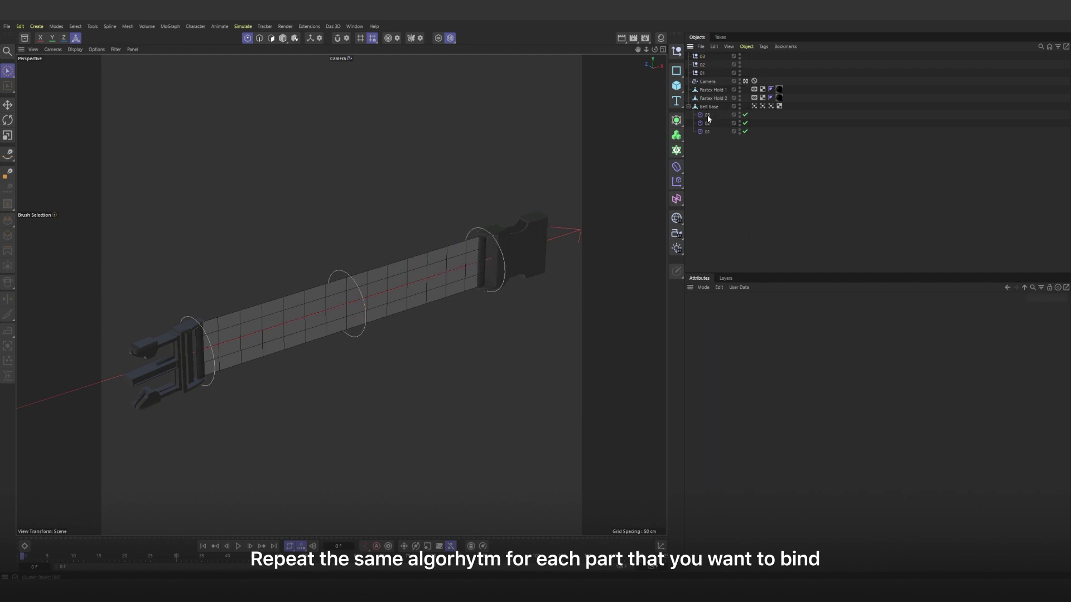
Set the falloff of clusters 02 and 03 to Surface with a radius of 50 cm
click(707, 115)
shift+click(708, 123)
click(737, 386)
click(737, 417)
double_click(735, 403)
text(50)
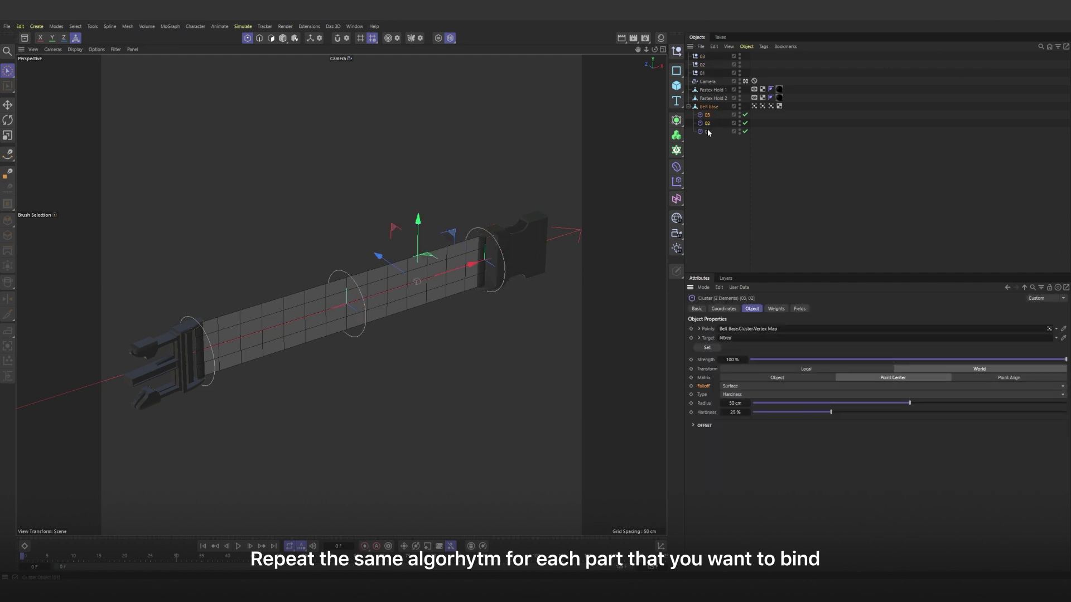
shift+click(708, 132)
Go to frame 30 and shift null 01 sideways to bend the belt's end away from the pronged buckle
click(703, 57)
shift+click(702, 73)
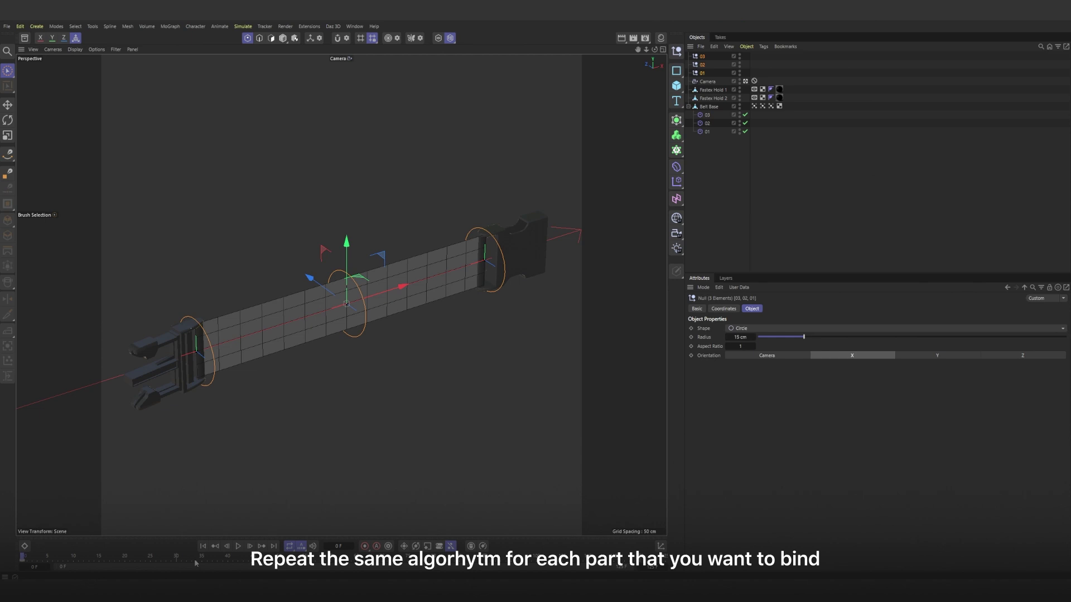
click(176, 557)
click(702, 73)
drag(232, 303, 274, 338)
key(r)
key(e)
Shift nulls 03 and 02 in opposite directions to curve the rest of the belt
click(502, 269)
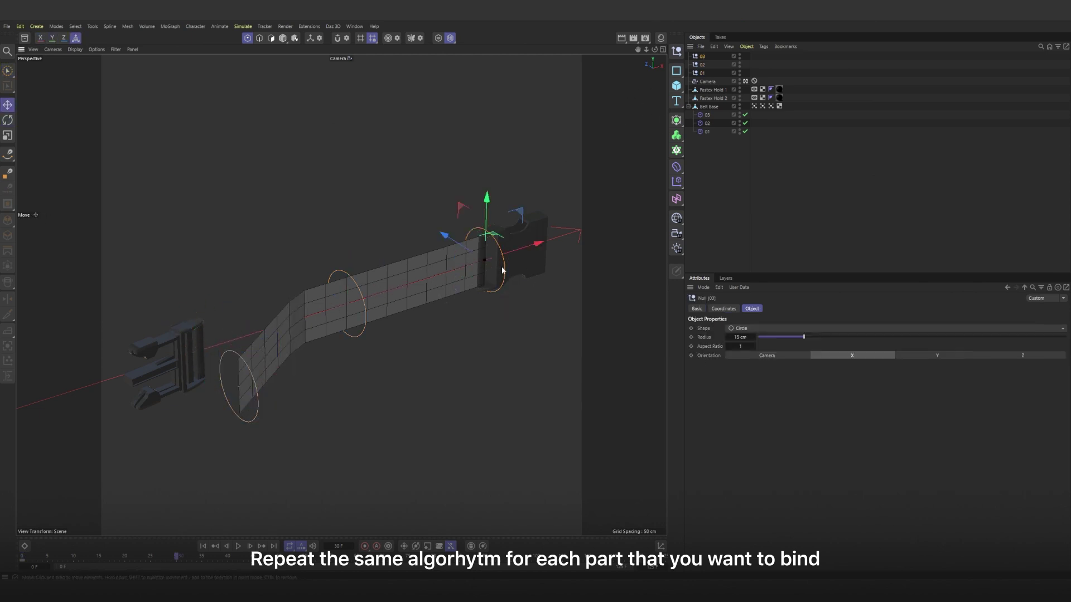
drag(501, 270, 549, 304)
click(702, 65)
key(r)
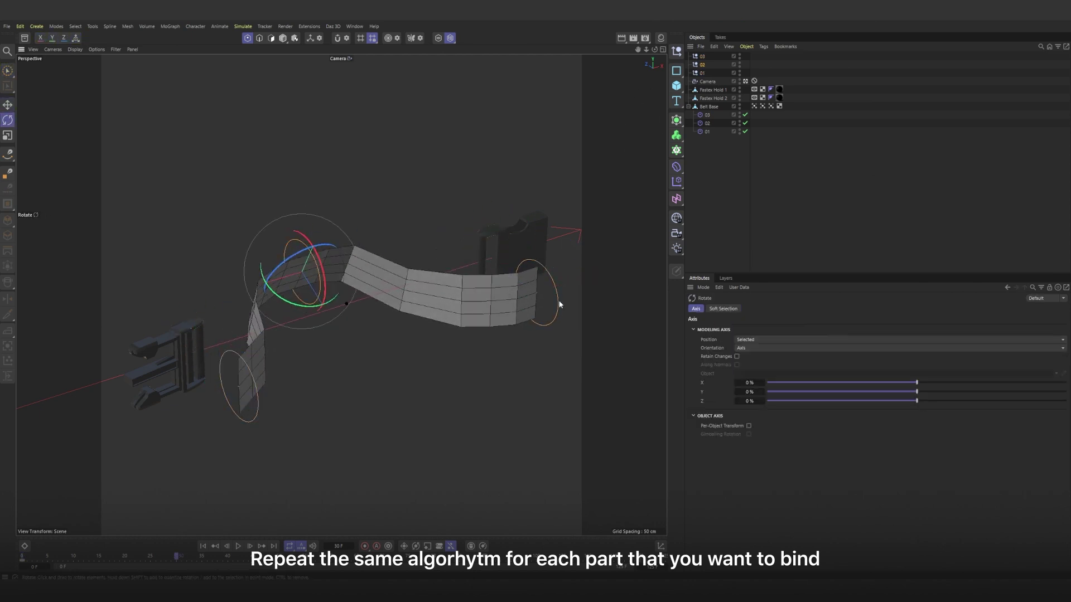
Switch to model mode, record a keyframe for all three nulls at frame 30 and scrub the animation
click(283, 38)
shift+click(223, 355)
shift+click(557, 299)
click(365, 547)
click(398, 389)
mouse_move(176, 557)
mouse_down()
mouse_move(80, 556)
mouse_move(176, 557)
mouse_up()
Set clusters 01, 02 and 03 to Surface falloff with the Linear type
click(708, 115)
shift+click(706, 132)
click(730, 388)
click(731, 397)
click(731, 395)
click(730, 404)
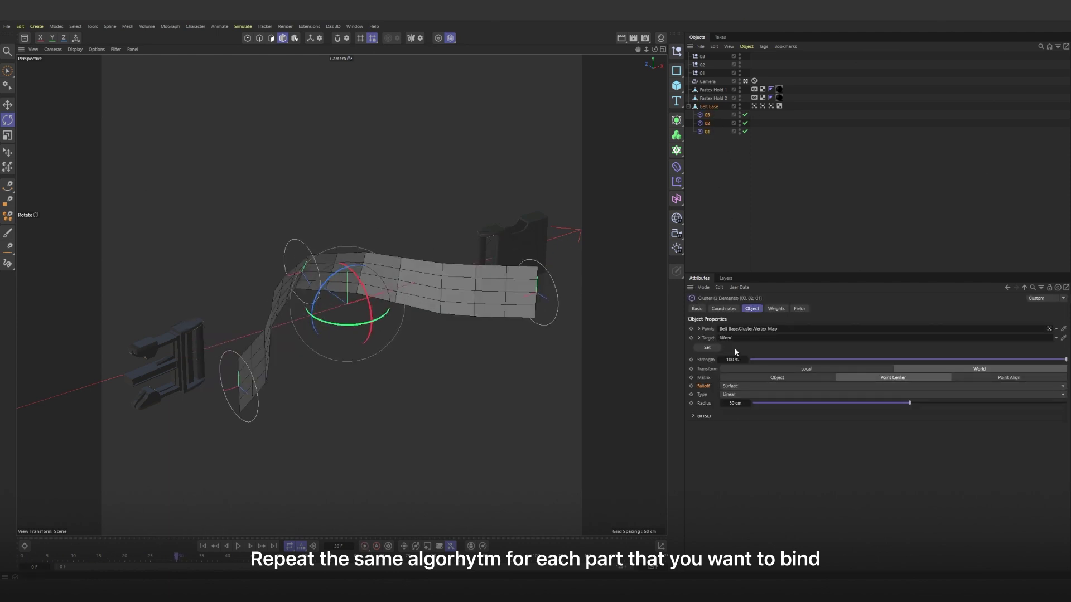
Change the falloff type of all three clusters to Bell, enlarge their radius, and return to frame 0
click(732, 395)
click(732, 432)
click(731, 395)
click(711, 405)
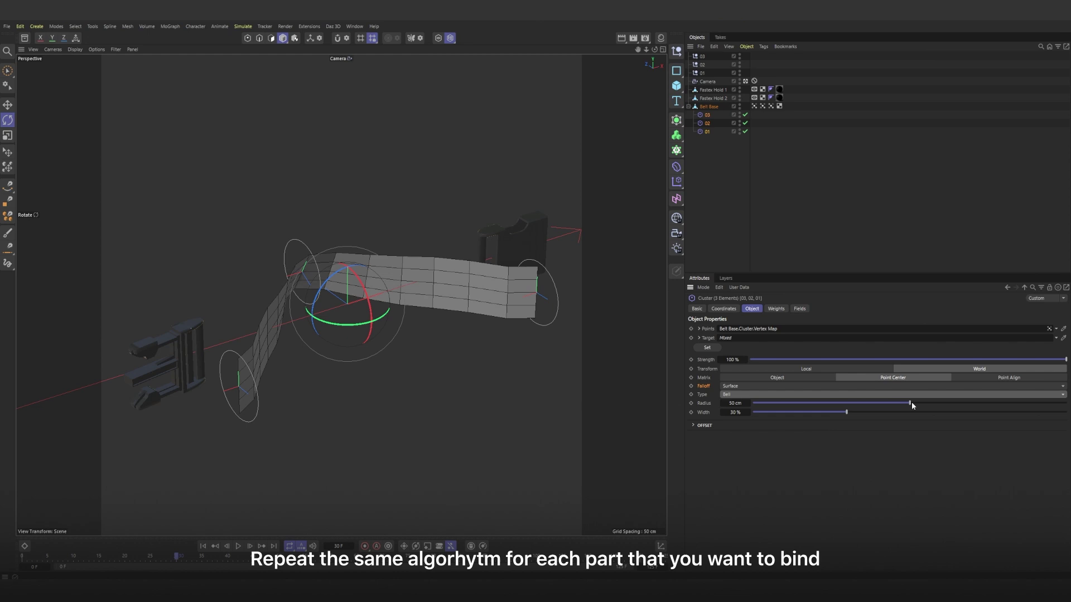
drag(911, 404, 988, 404)
drag(177, 557, 22, 557)
click(718, 173)
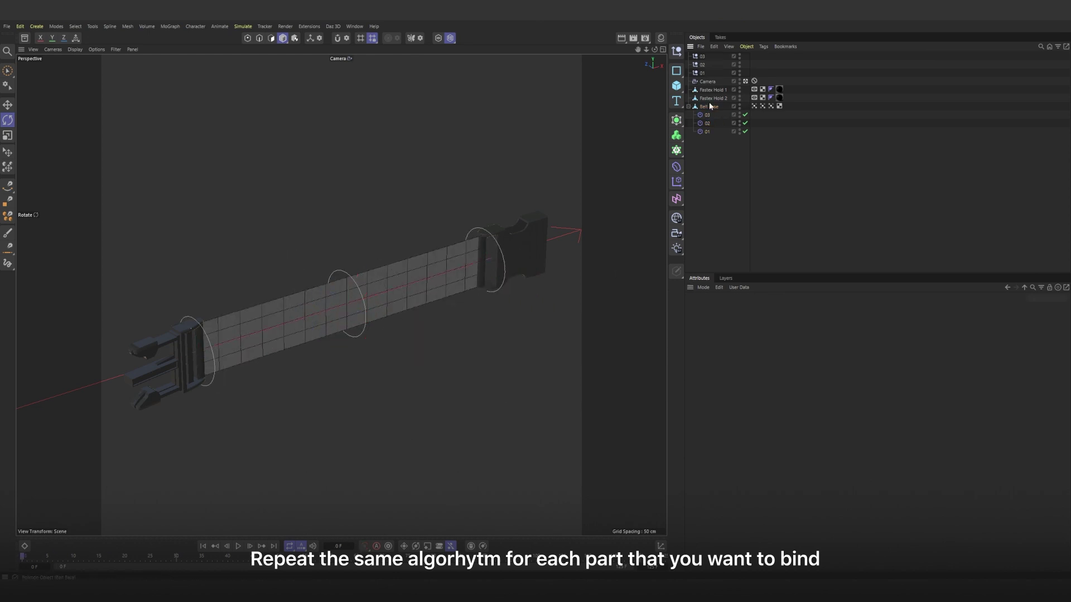
click(714, 90)
click(704, 75)
click(713, 91)
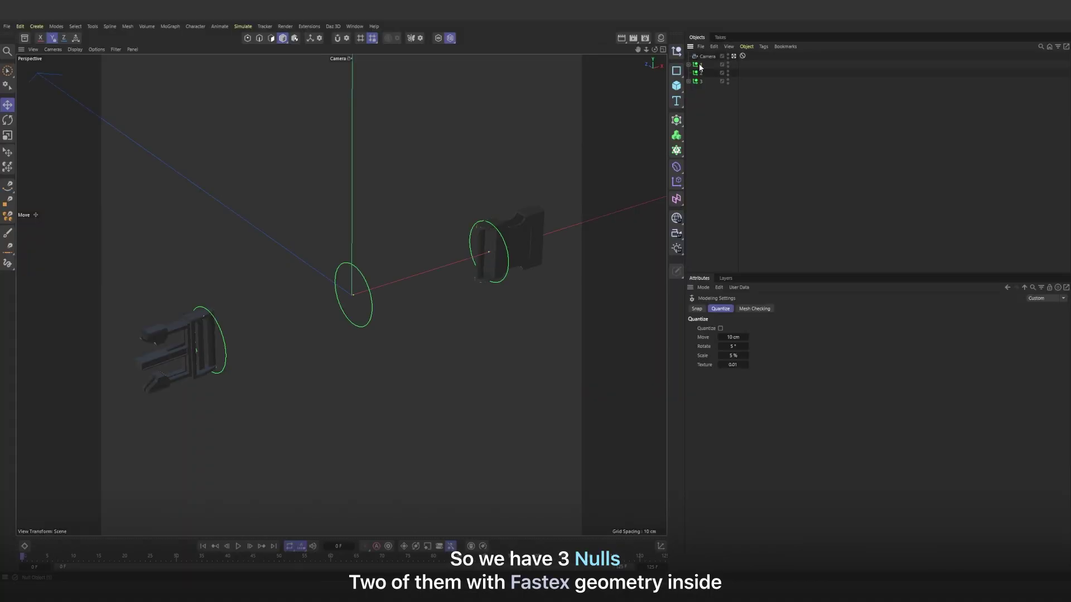
click(701, 73)
click(700, 81)
click(706, 110)
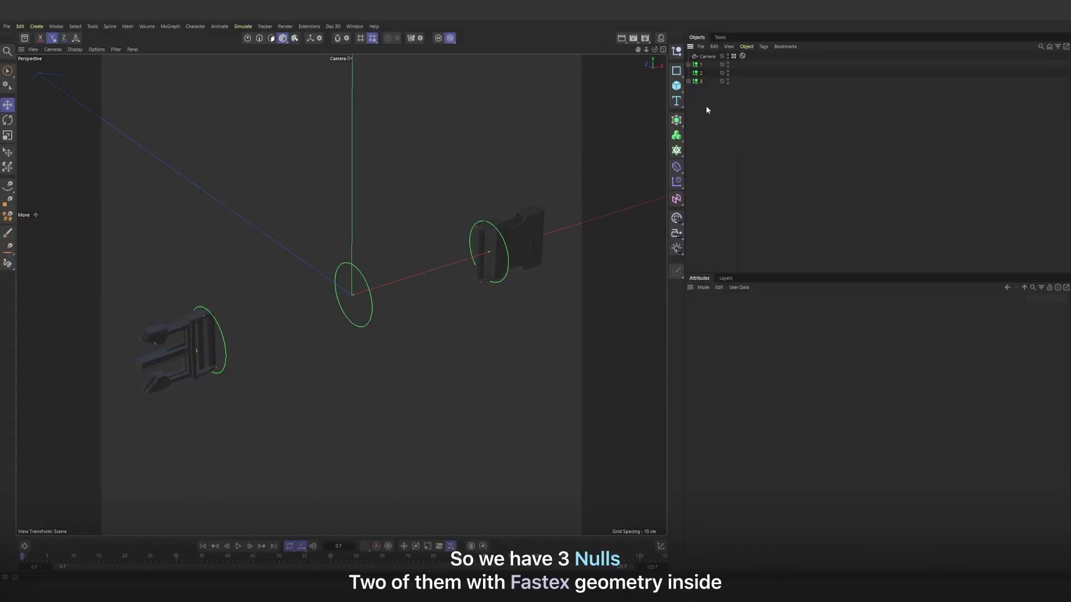
Add a Loft generator and a Segment spline, setting the segment's length to 30 cm and its bank rotation to -90°
click(678, 120)
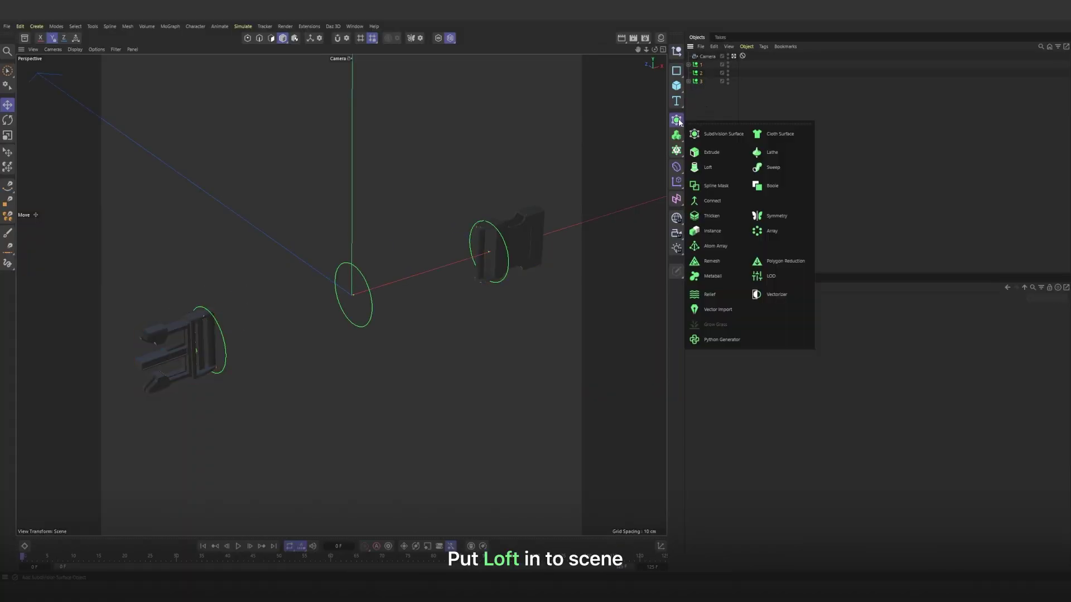
click(708, 167)
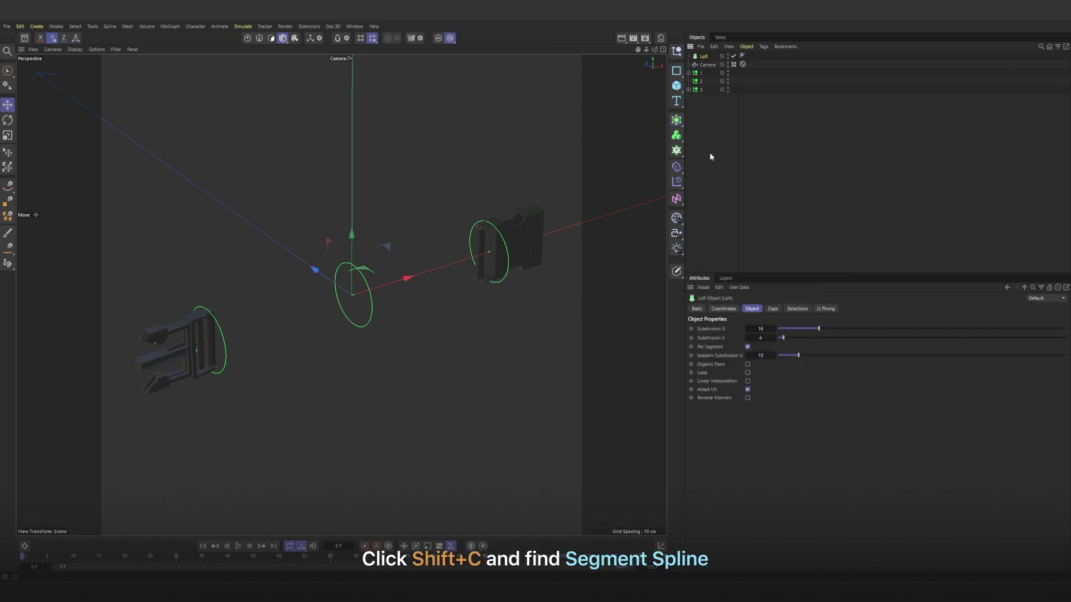
key(shift+c)
click(766, 192)
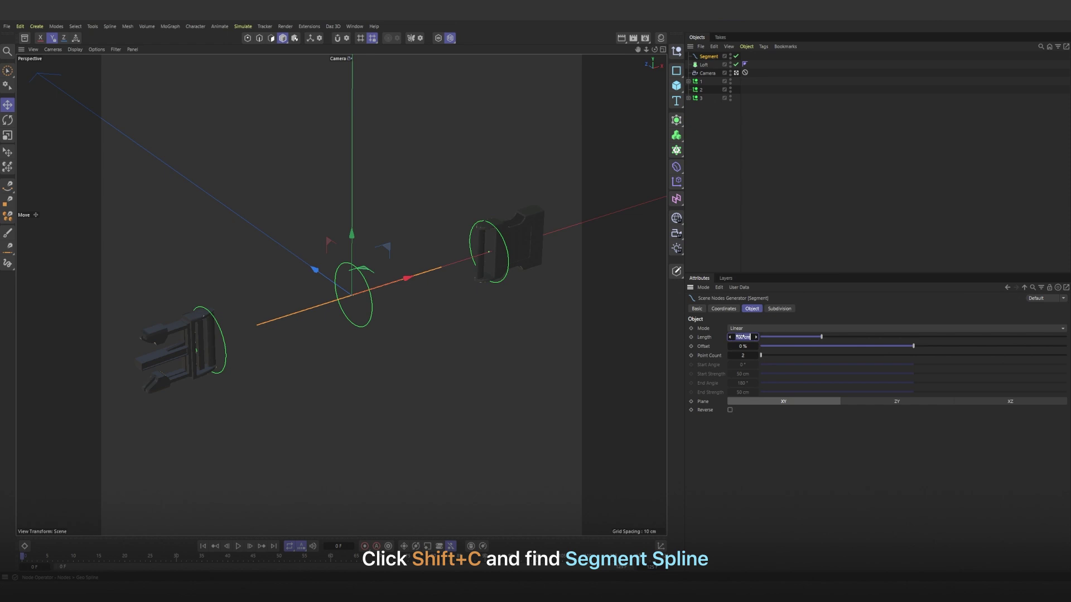
key(Return)
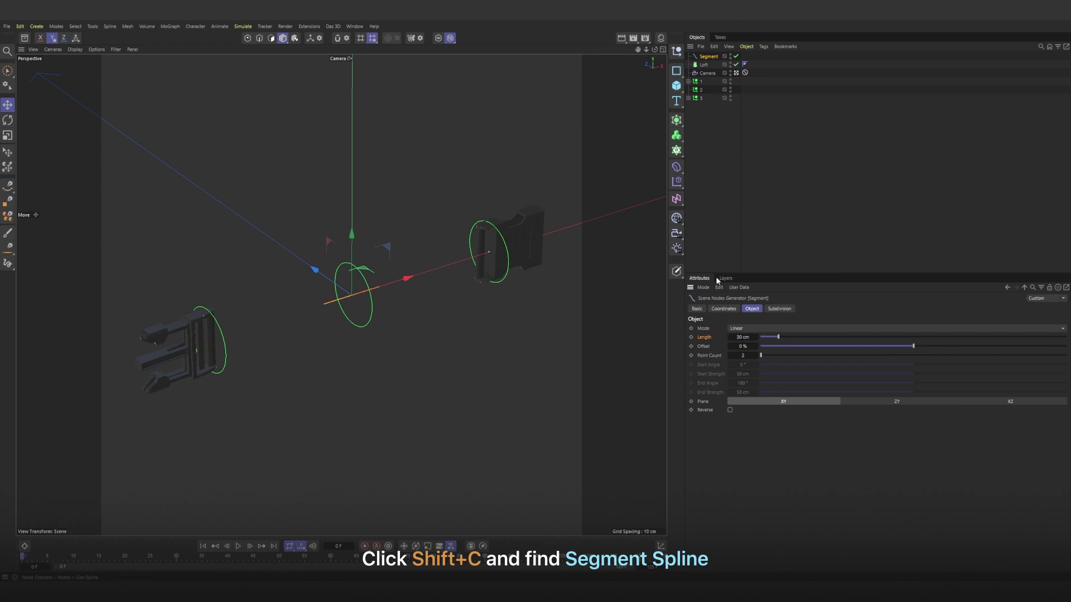
click(724, 308)
drag(781, 359, 786, 360)
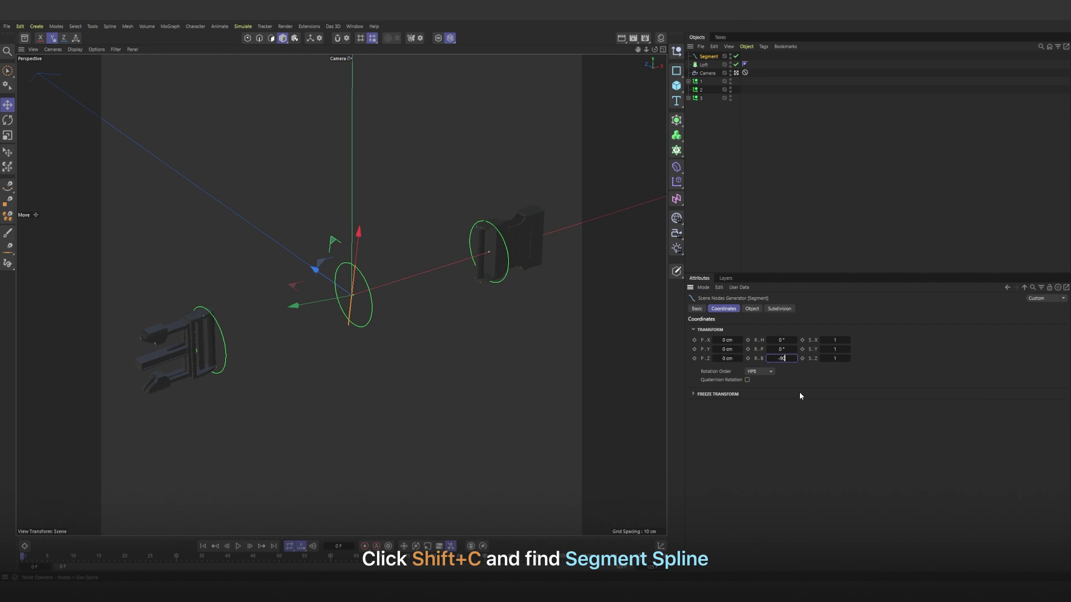
key(Return)
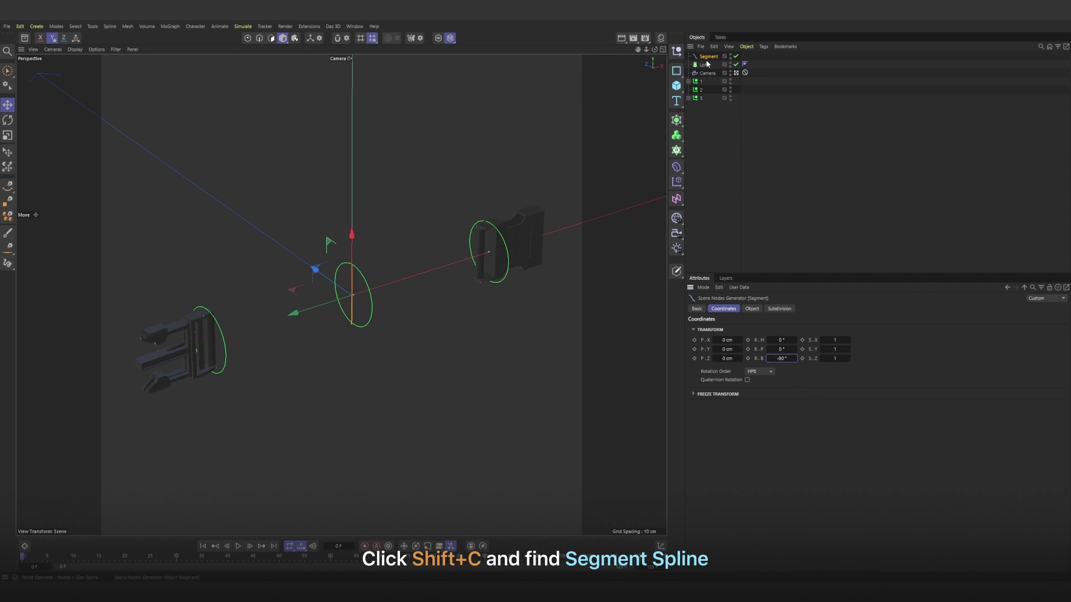
Put the Segment inside a new Connect generator with Weld turned off, and nest the Connect under the Loft
click(676, 119)
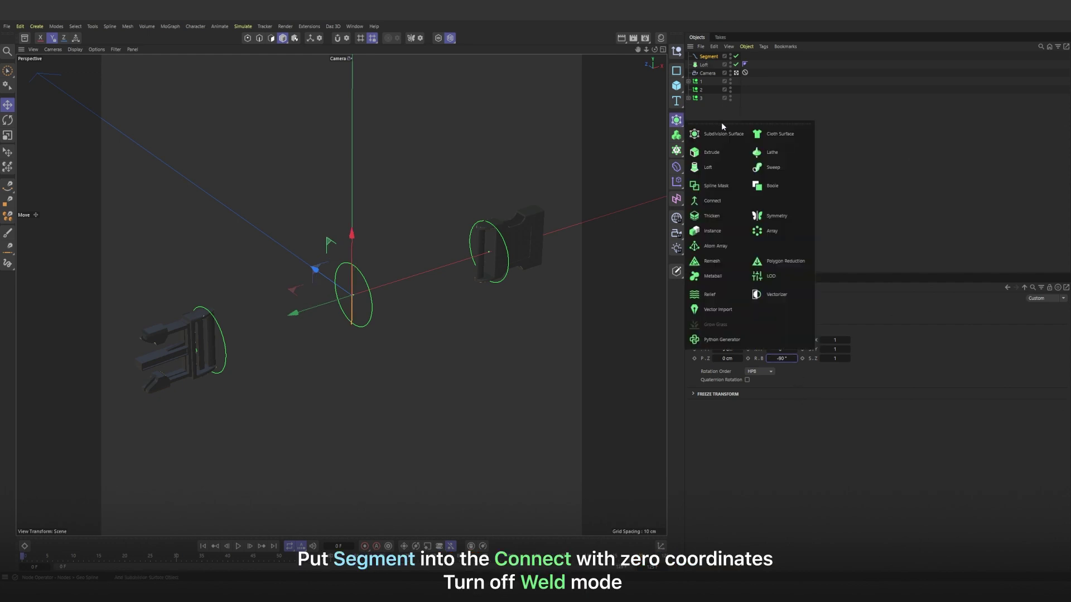
click(712, 201)
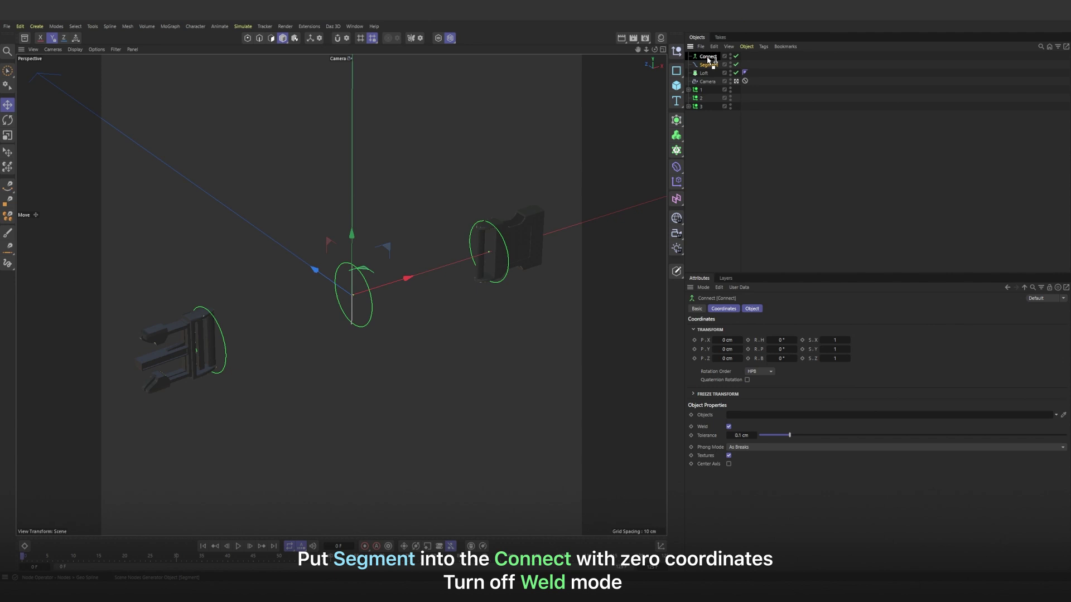
drag(707, 59, 709, 57)
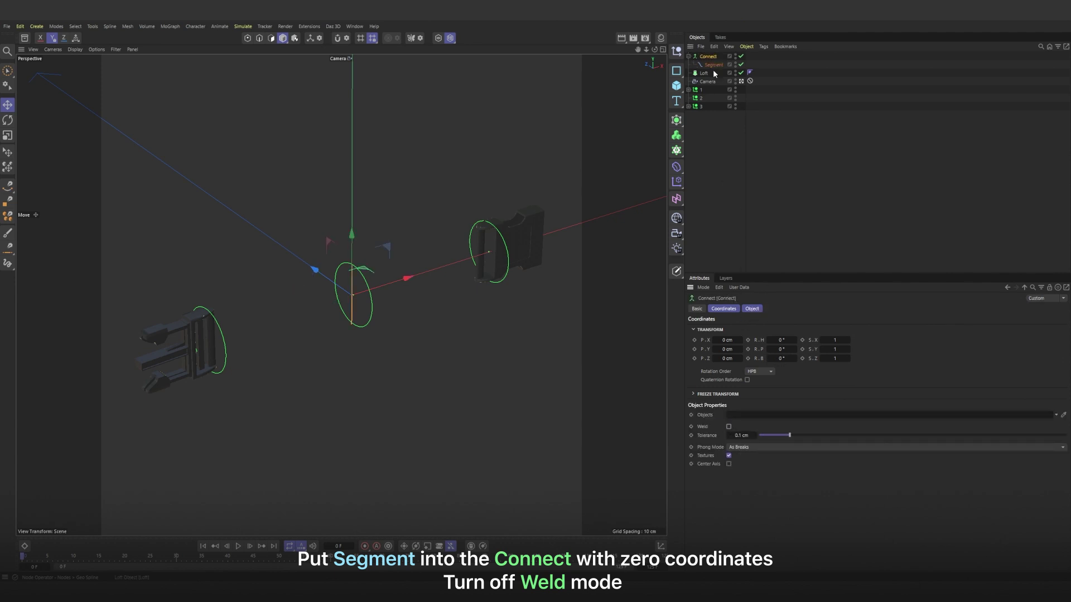
click(689, 57)
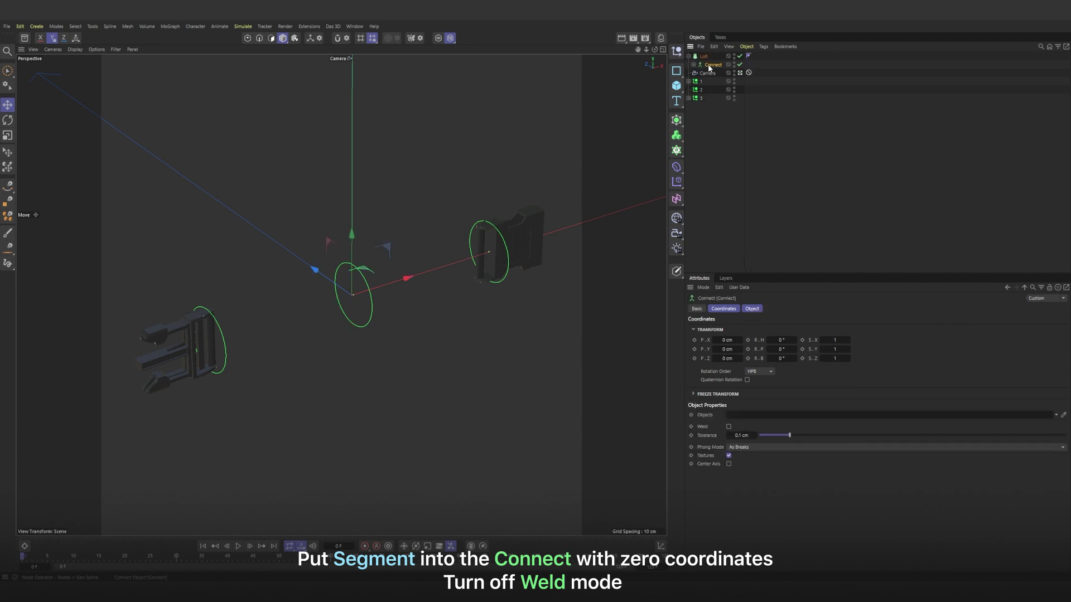
Create two instances of the Connect inside the Loft, offset them along X towards the far buckle, and rotate the second one
click(676, 120)
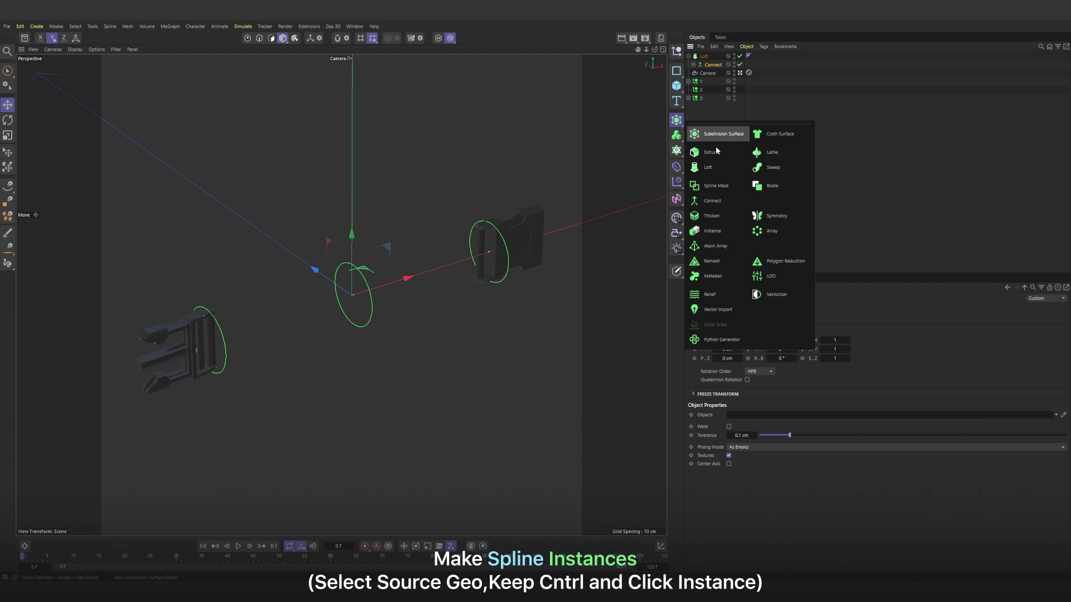
ctrl+click(713, 230)
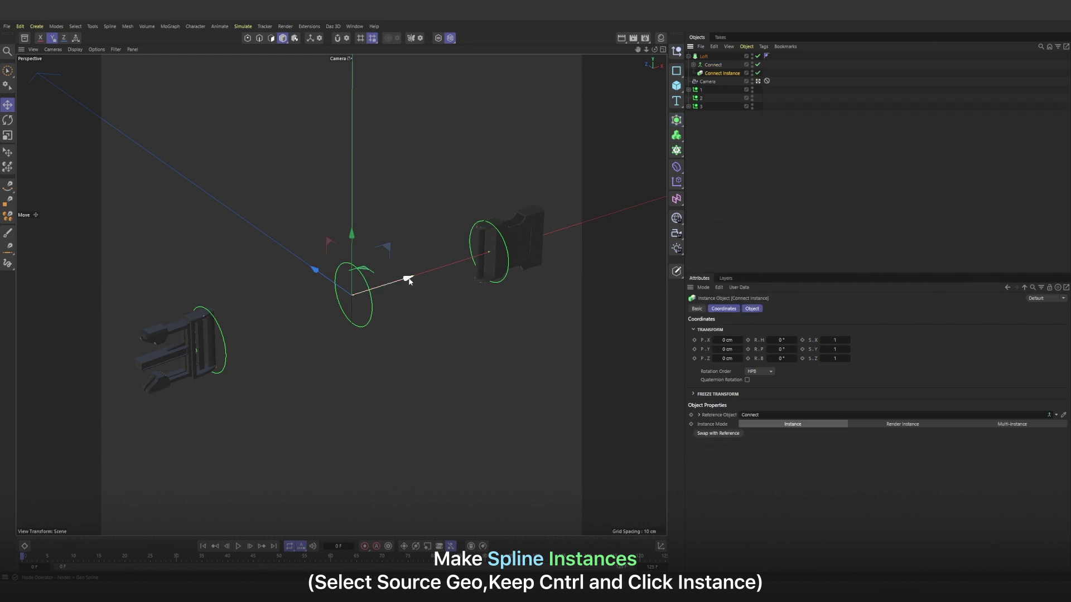
drag(408, 281, 465, 264)
ctrl+drag(722, 75, 724, 80)
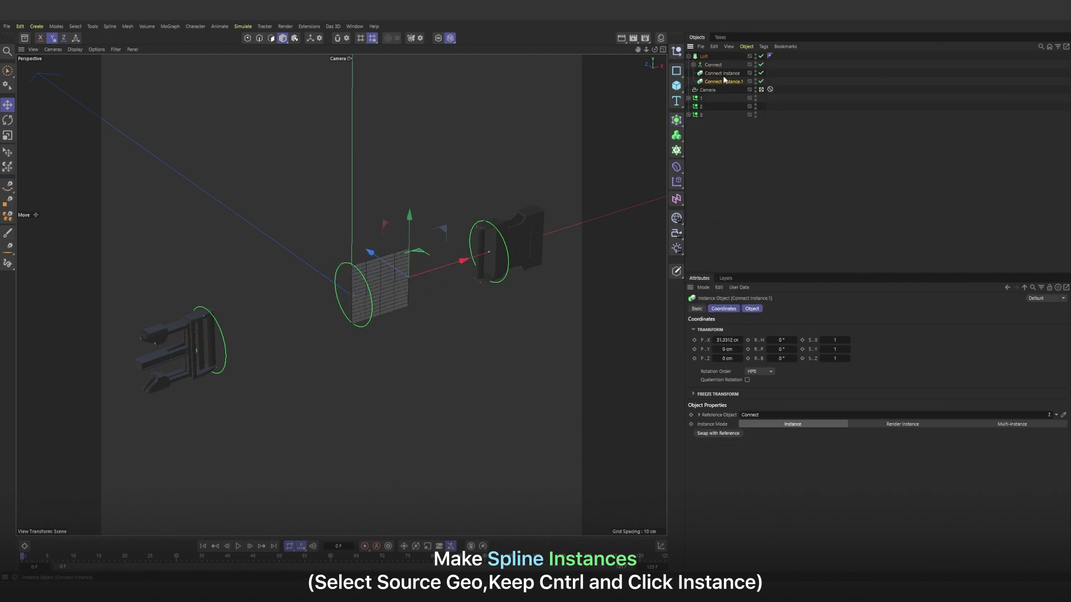
drag(453, 265, 494, 279)
key(r)
click(724, 132)
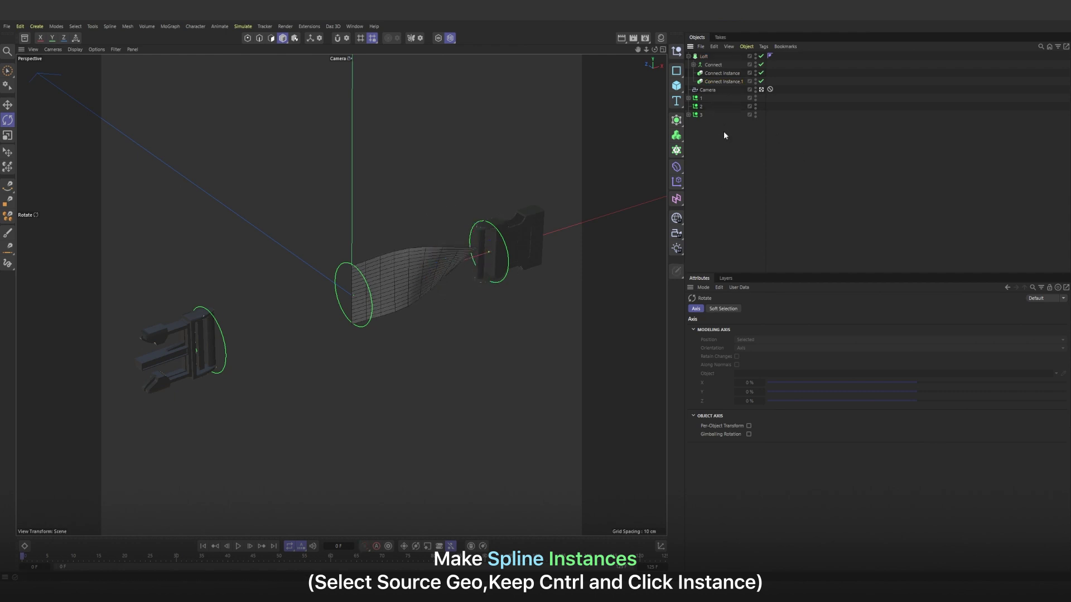
Add a Constraint tag with Transform enabled to the Connect object and set null 1 as its target
right_click(719, 66)
mouse_move(763, 181)
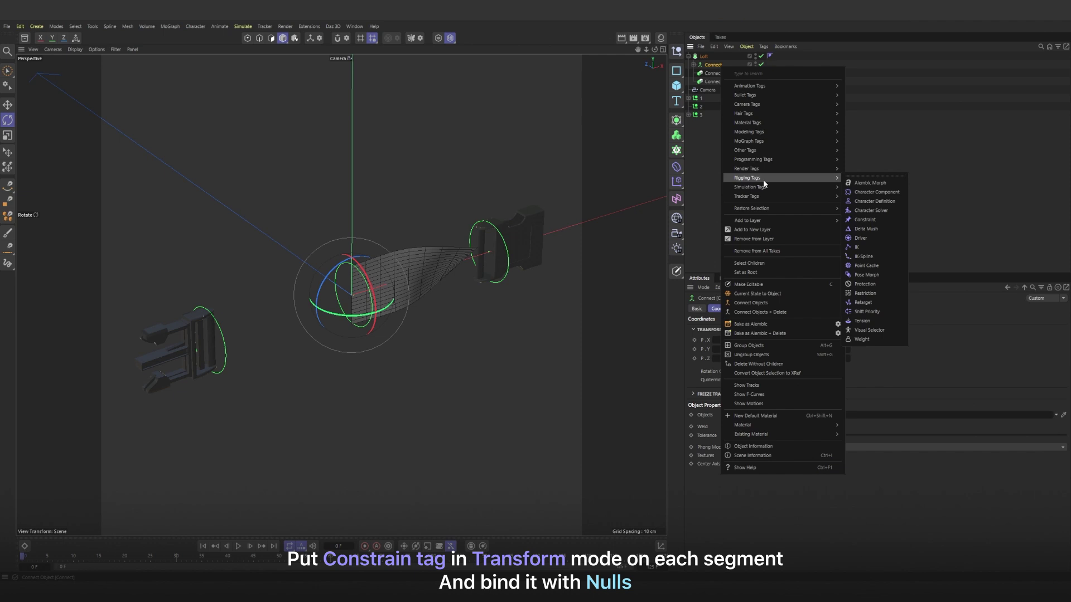
click(875, 220)
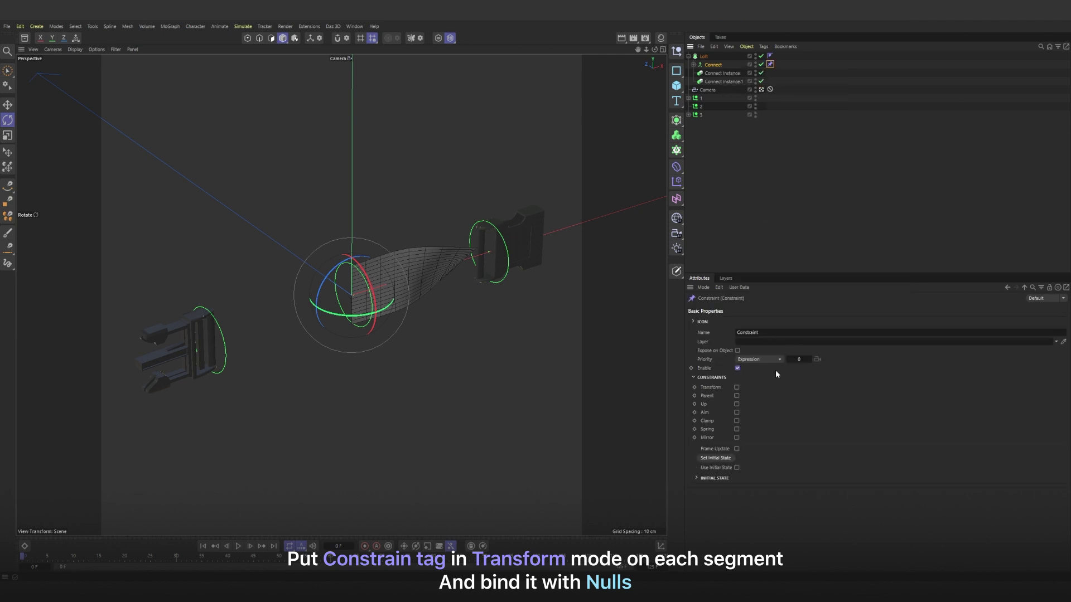
click(736, 388)
click(725, 308)
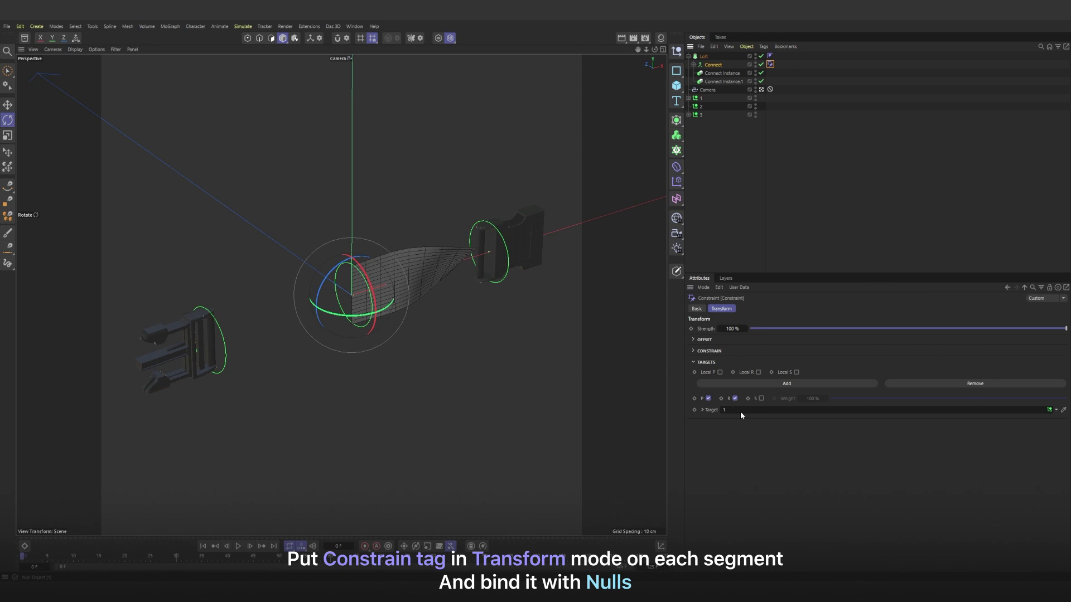
Add a Transform Constraint tag to Connect Instance and set null 2 as its target
click(725, 74)
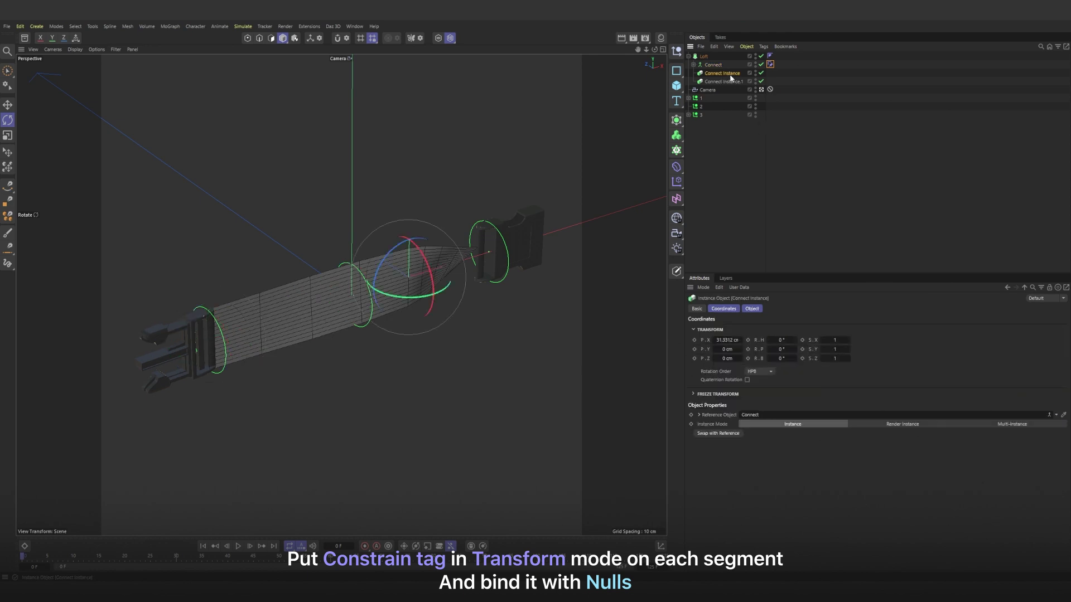
right_click(728, 75)
mouse_move(790, 196)
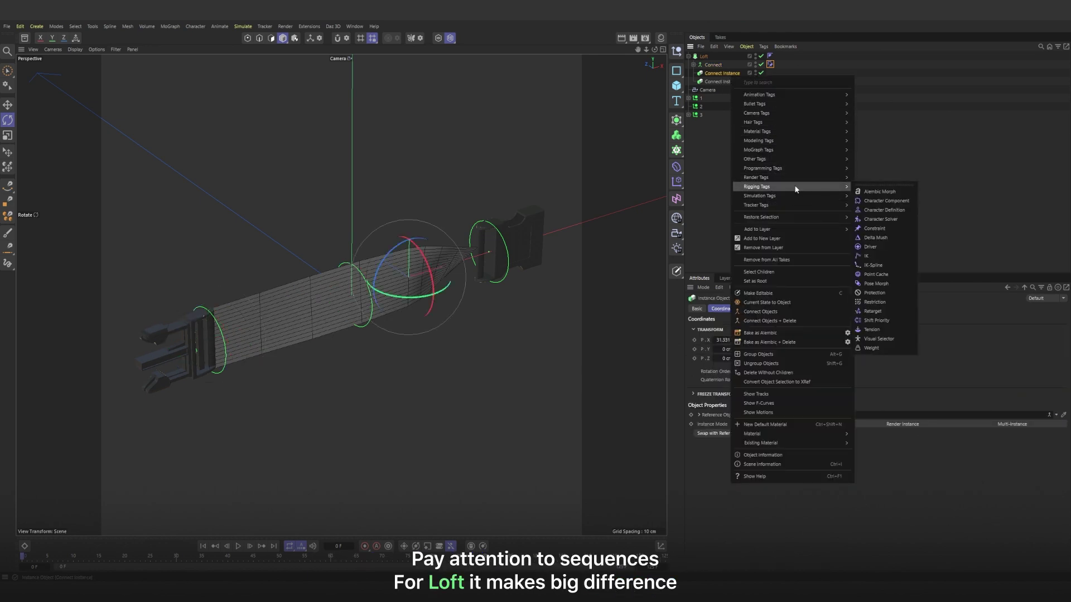
click(881, 225)
click(736, 387)
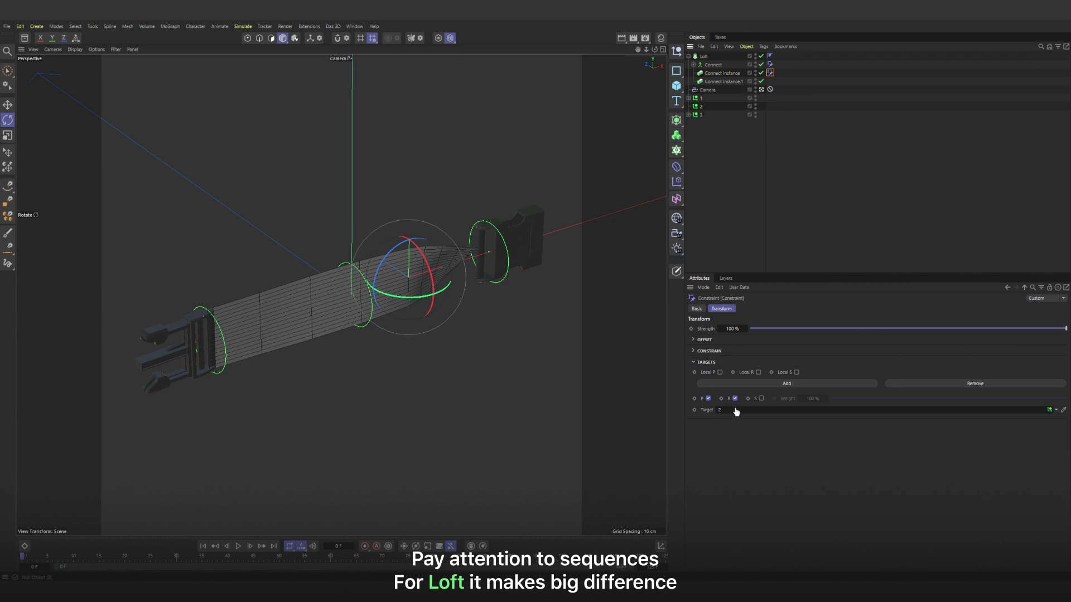
drag(735, 410, 736, 410)
Add a Transform Constraint tag to Connect Instance.1 and set null 3 as its target
right_click(718, 82)
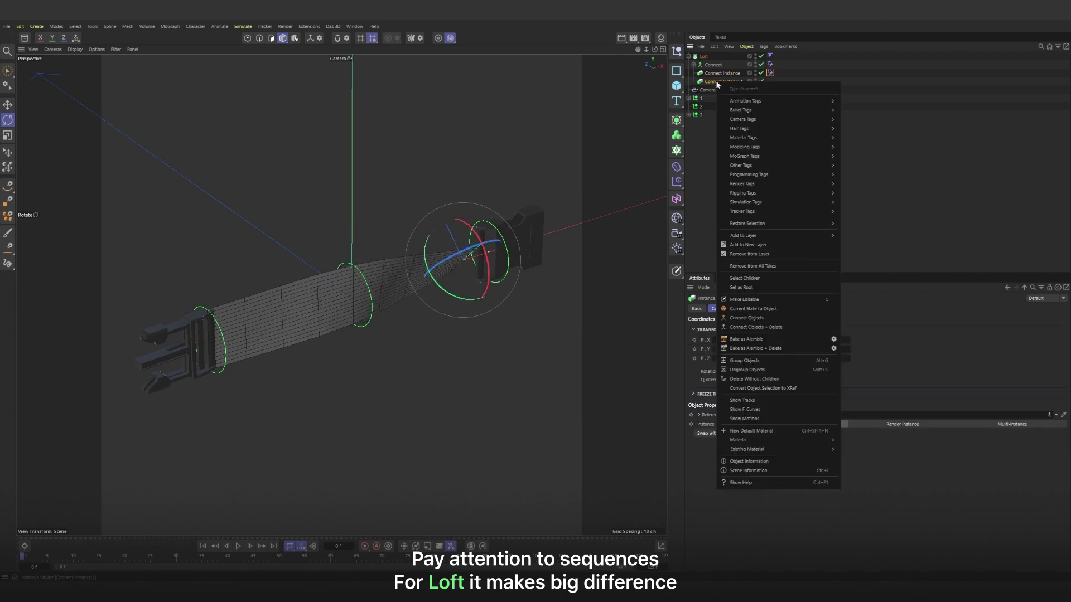
mouse_move(798, 193)
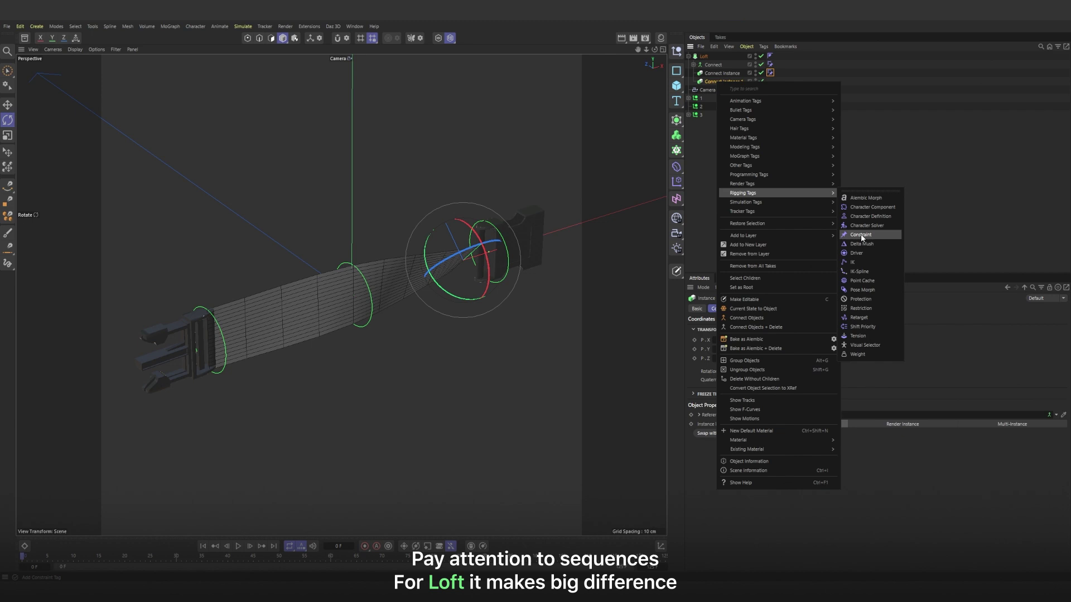
click(860, 235)
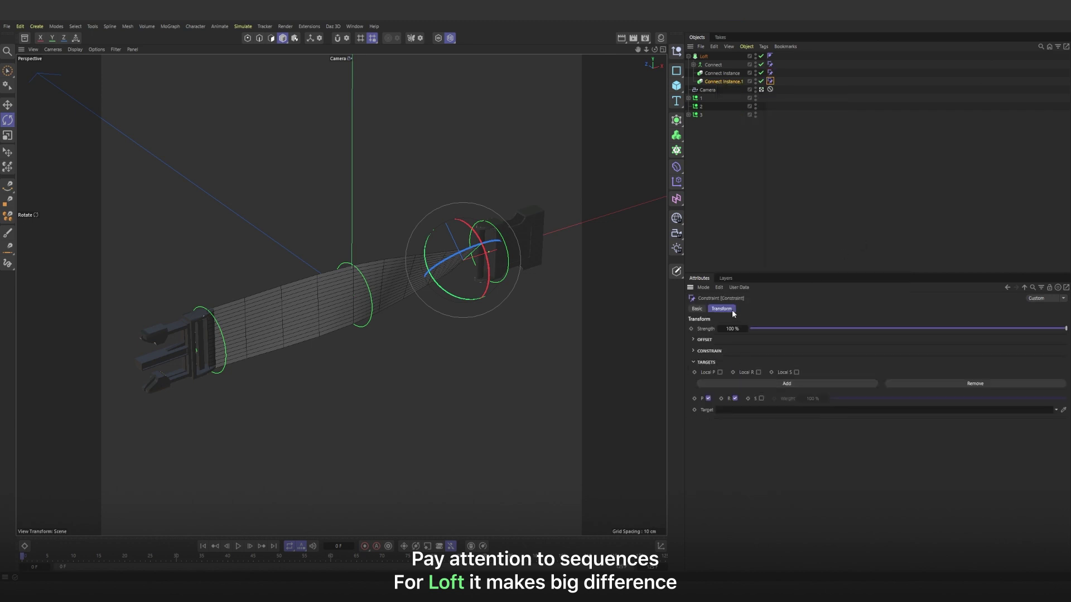
drag(698, 120, 733, 375)
click(720, 156)
Move and rotate null 2 to bend and twist the belt's middle downward, and record a keyframe at frame 30
click(370, 327)
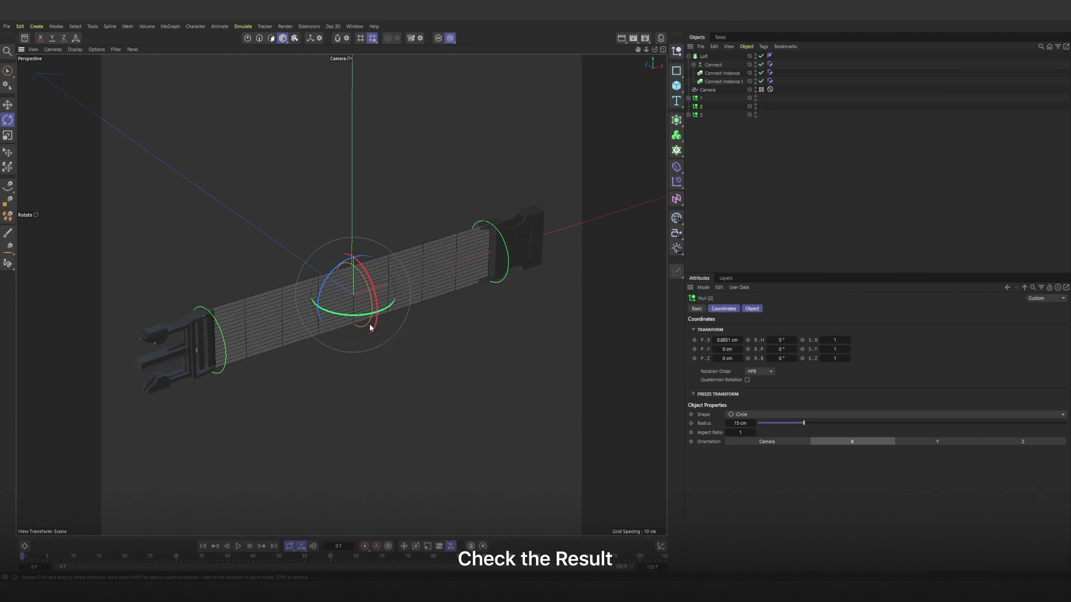
key(e)
drag(359, 295, 447, 360)
key(r)
click(176, 557)
key(e)
key(r)
click(365, 547)
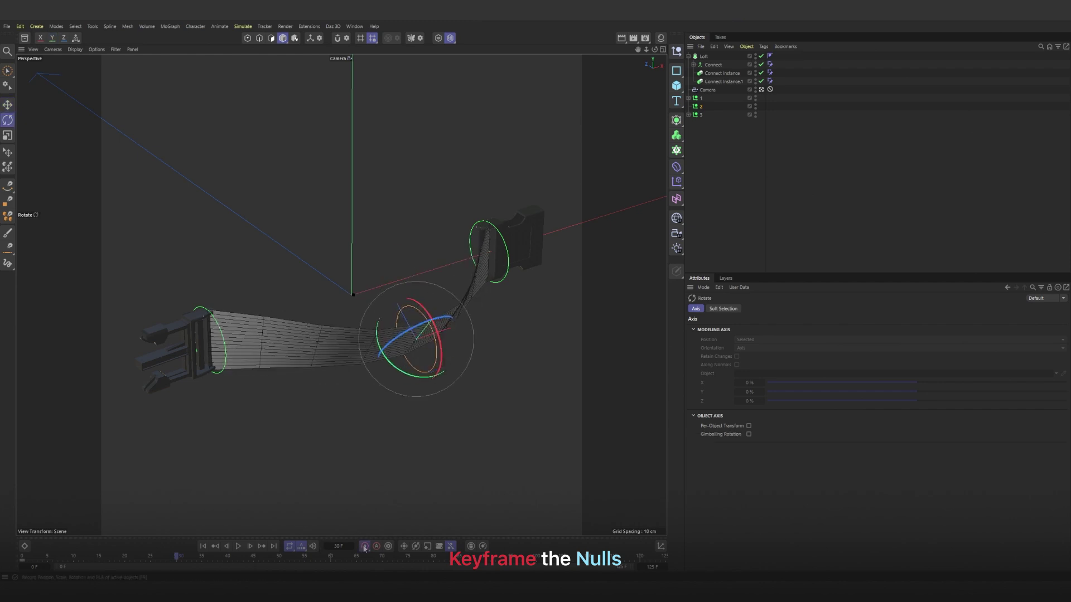
At frame 60, move and rotate null 2 to arch the belt upward, record a keyframe, and play the animation
click(331, 556)
key(e)
click(53, 39)
key(r)
drag(444, 347, 431, 304)
key(e)
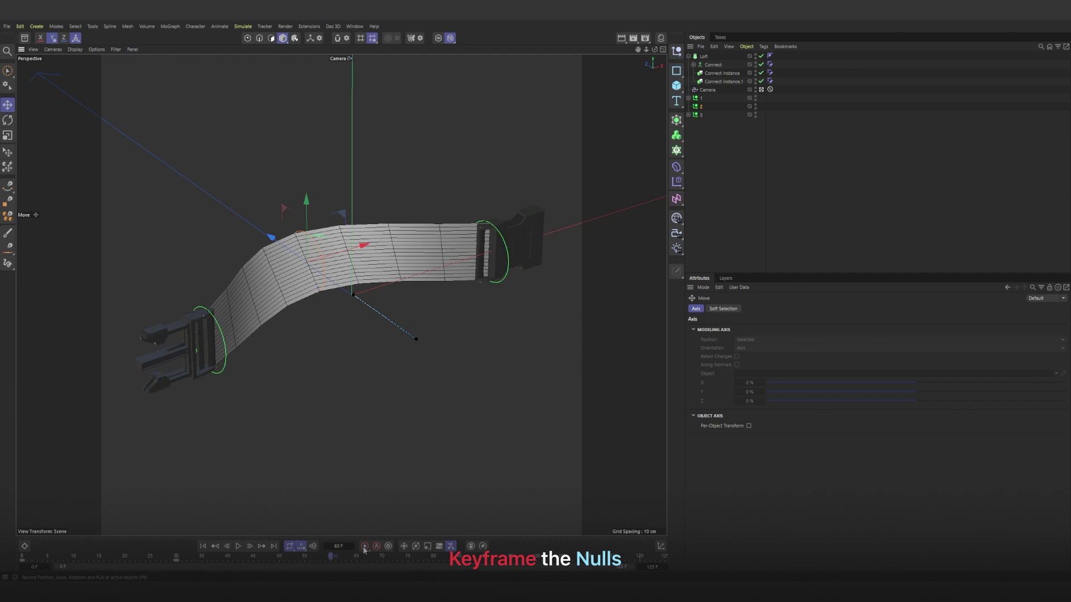
click(239, 547)
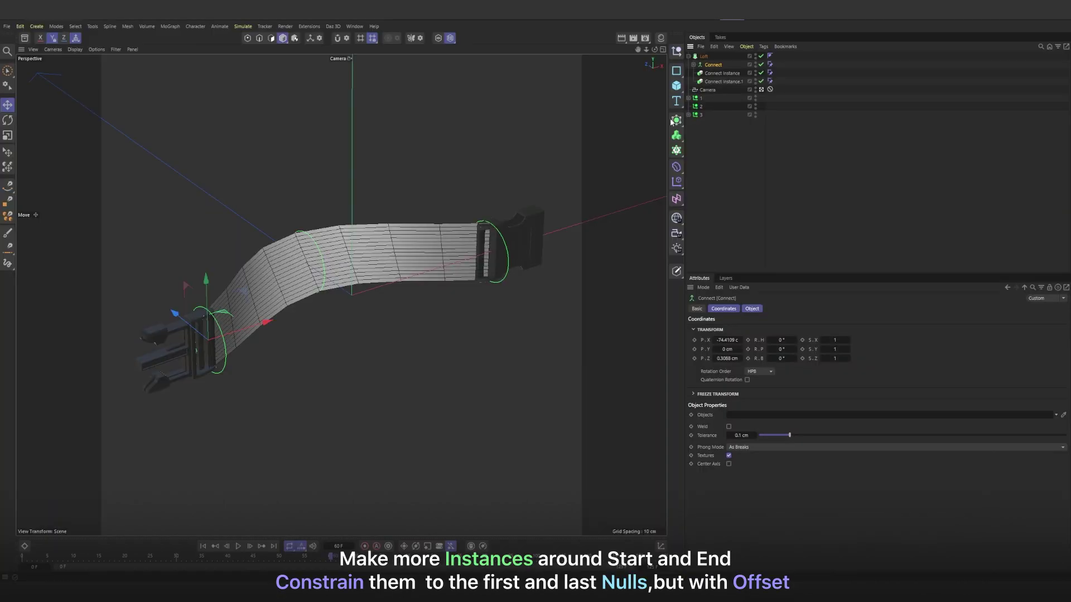
Create another instance of Connect in the Loft, copy the null 1 Constraint tag onto it, and give it a positive X offset
click(674, 121)
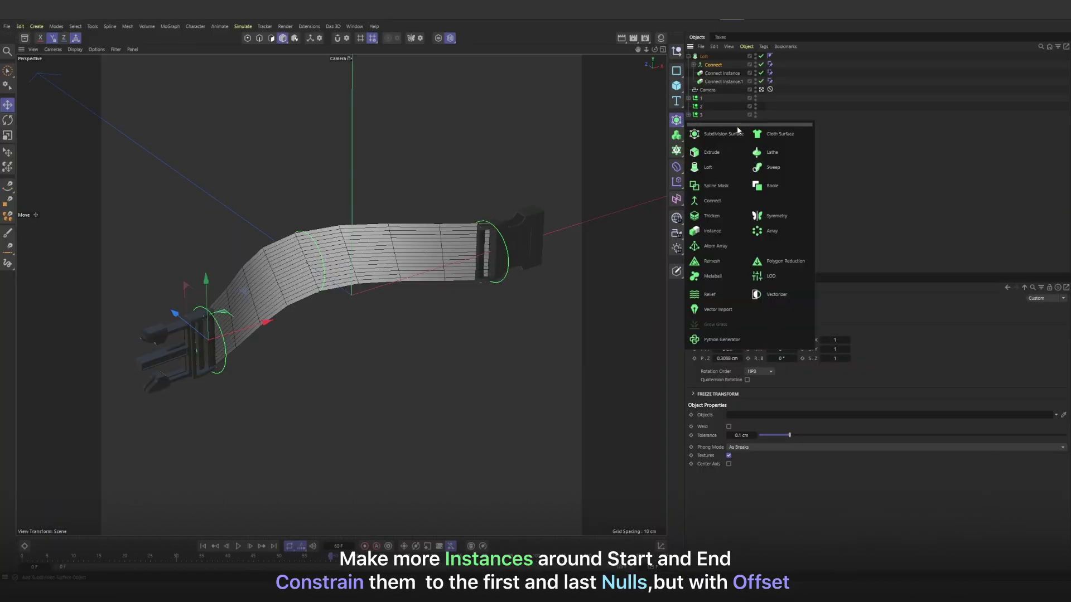
click(709, 231)
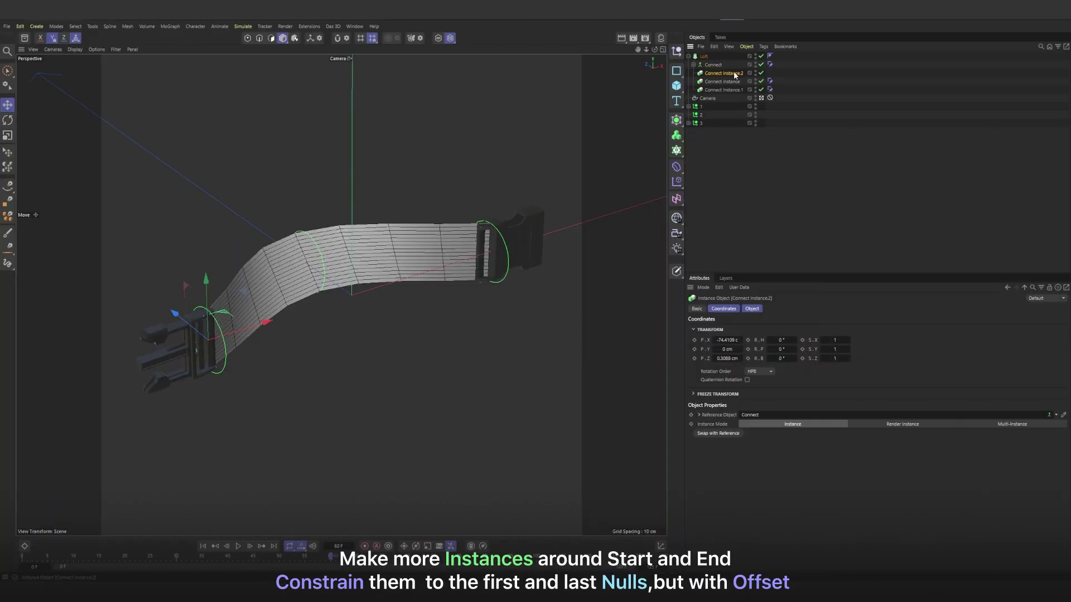
ctrl+drag(771, 74, 770, 74)
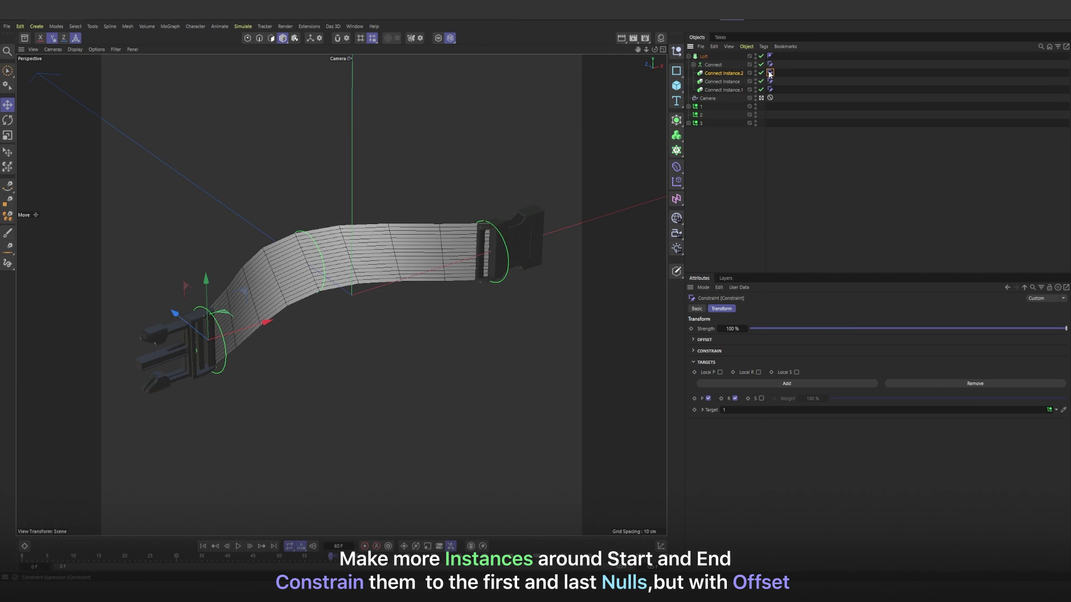
click(705, 340)
drag(725, 359, 728, 360)
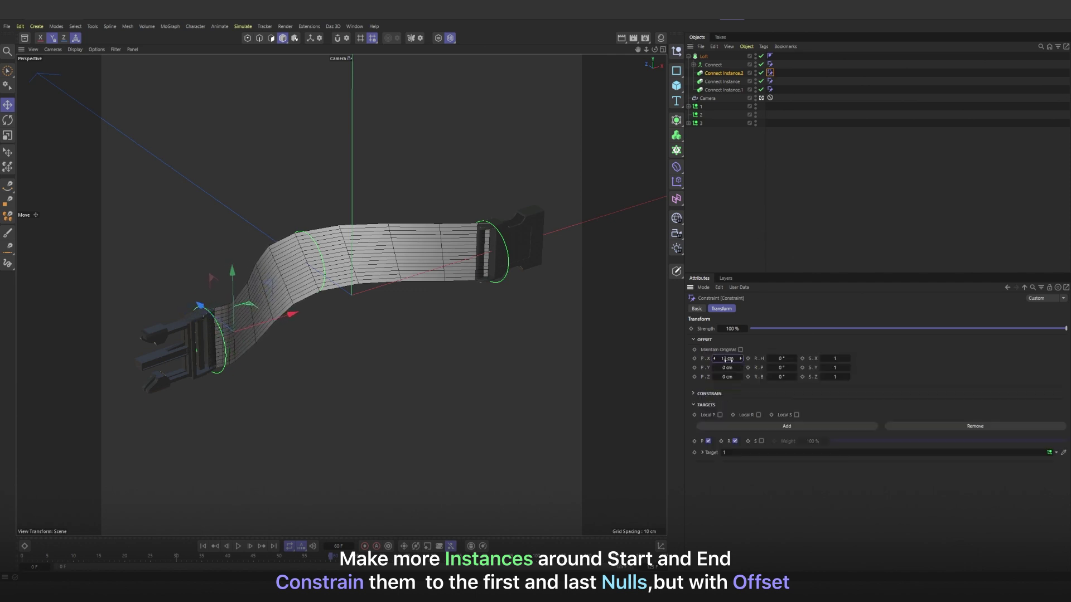
Create an instance of Connect Instance.1 in the Loft, place it before Connect Instance.1, and copy the null 3 Constraint tag onto it
click(738, 90)
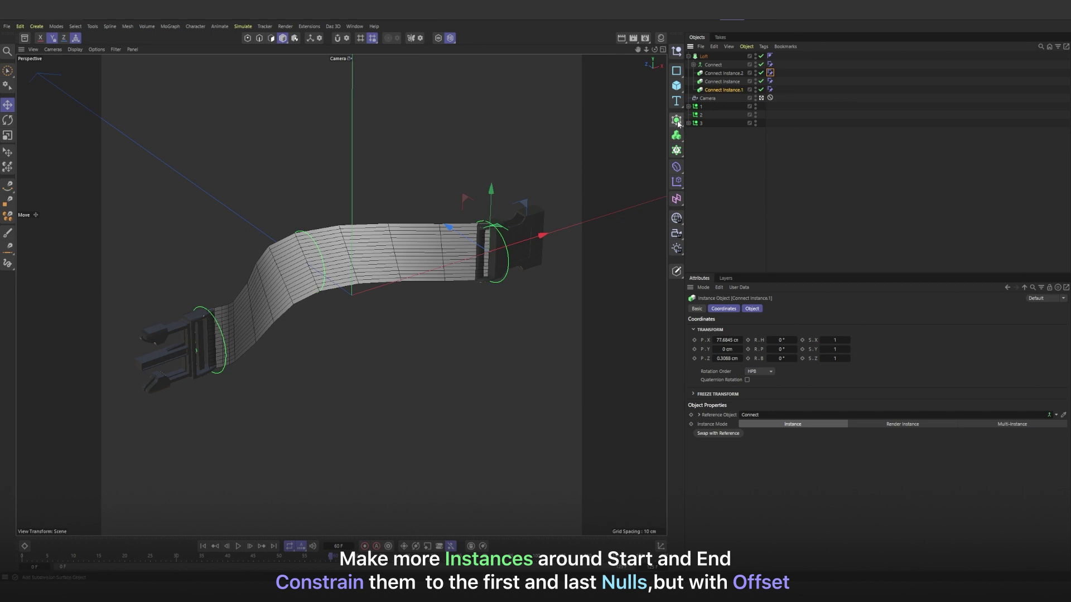
drag(679, 124, 720, 227)
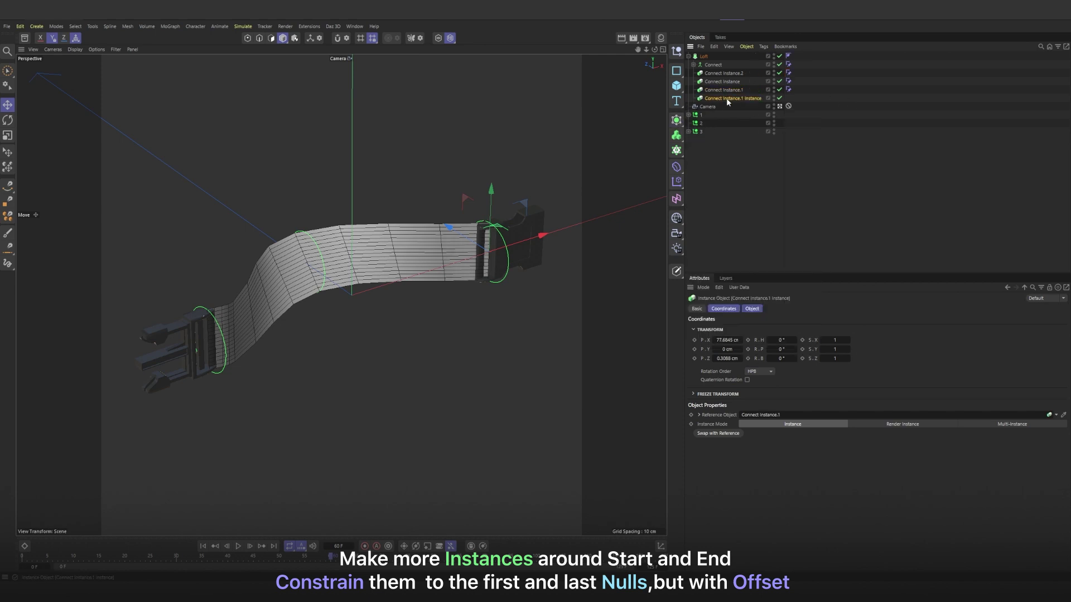
drag(728, 102, 789, 89)
click(788, 91)
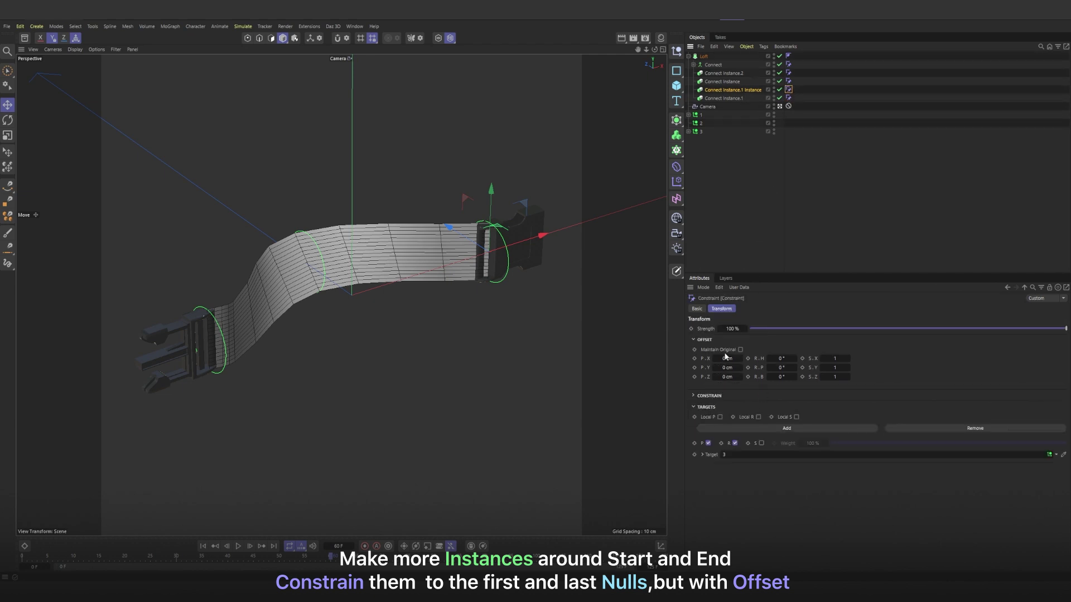
Give the new instance's constraint a negative X position offset from null 3, and play the animation from the start
drag(727, 359, 707, 370)
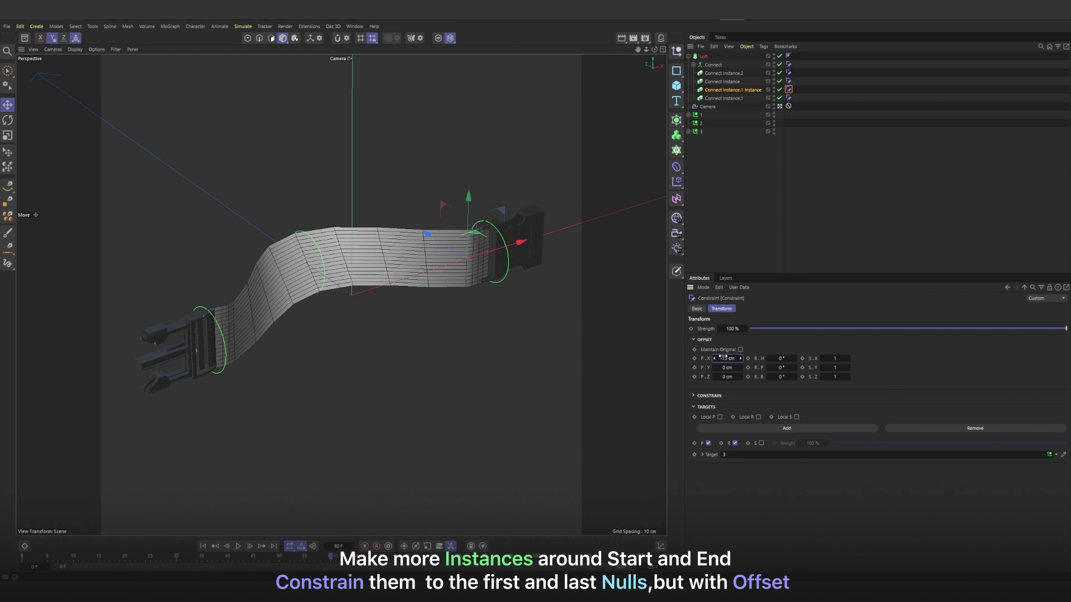
click(730, 145)
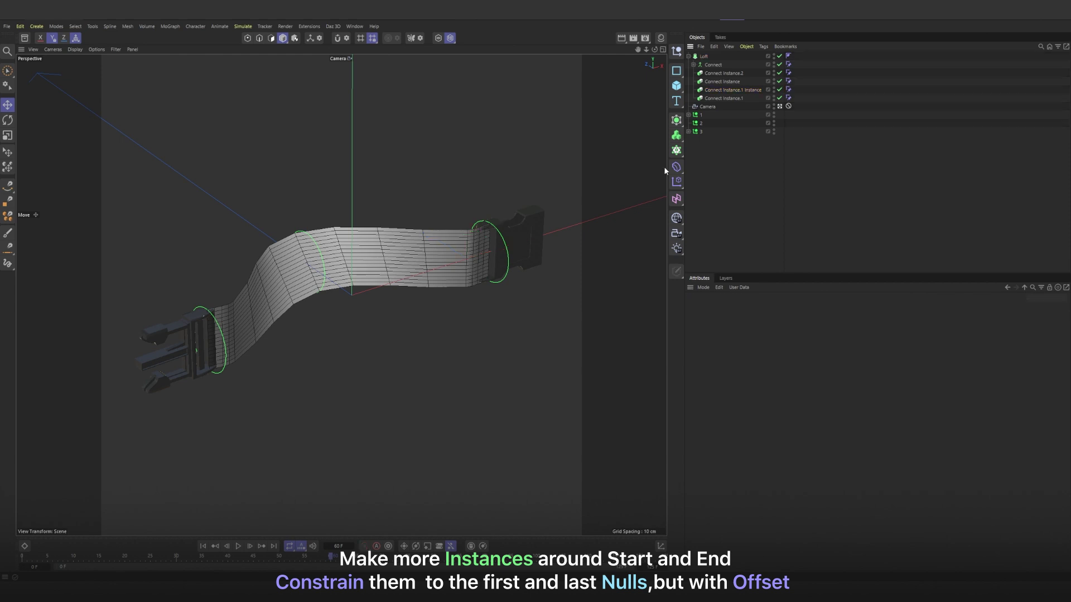
click(202, 555)
click(238, 546)
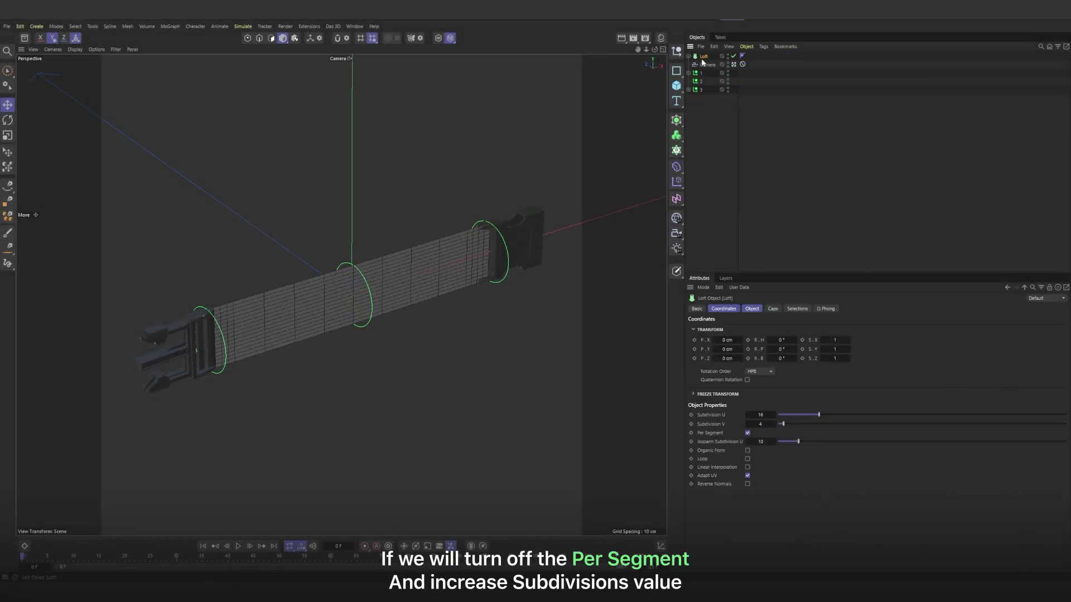
Try the Loft with Per Segment off, checking the bent belt on the timeline and raising Subdivision V to 40
click(748, 434)
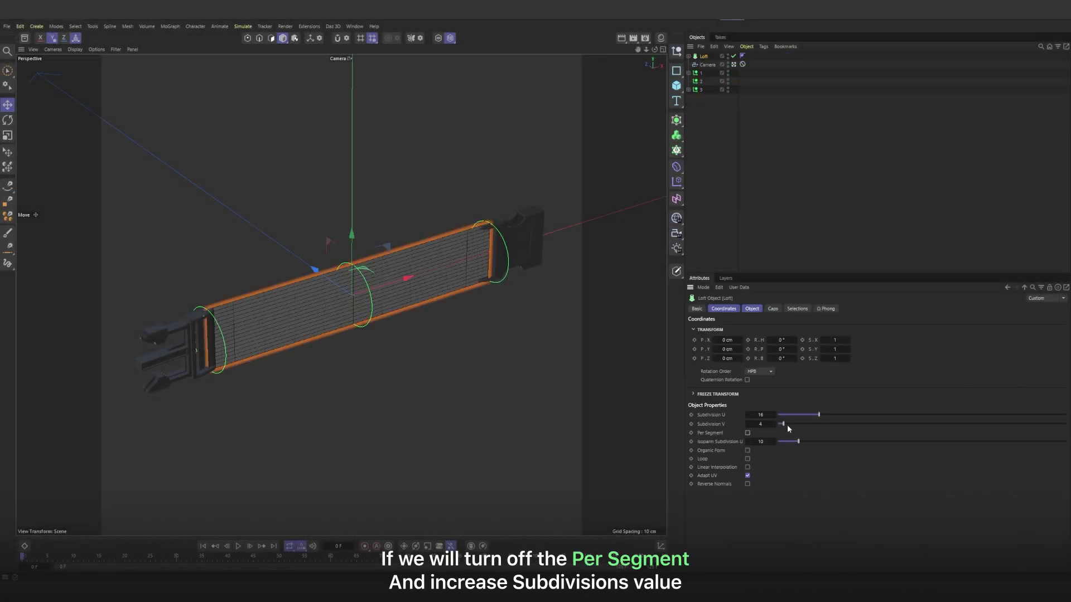
drag(23, 557, 352, 556)
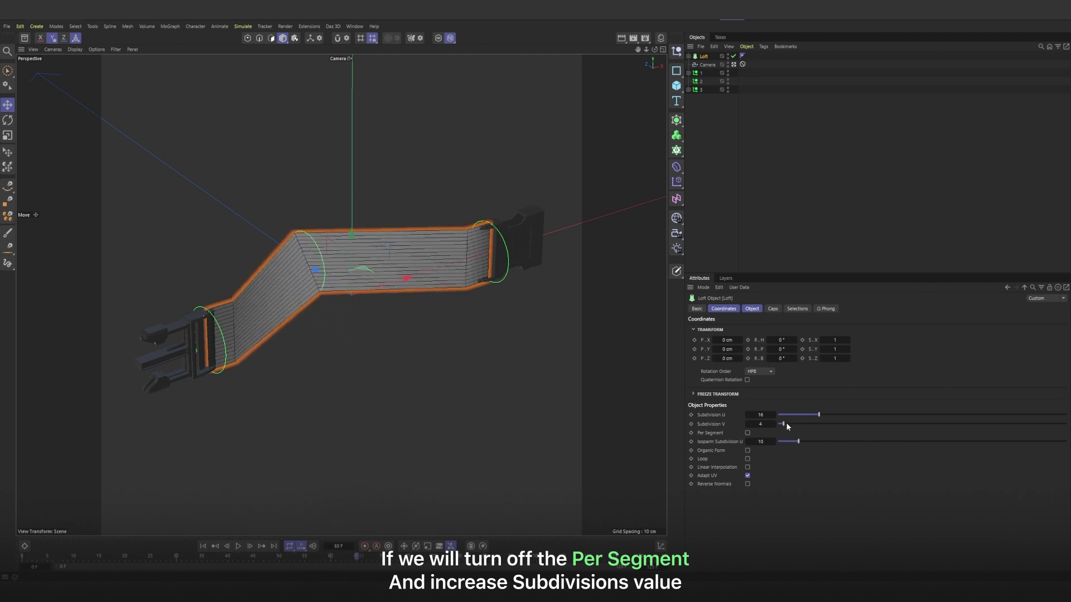
drag(784, 424, 891, 435)
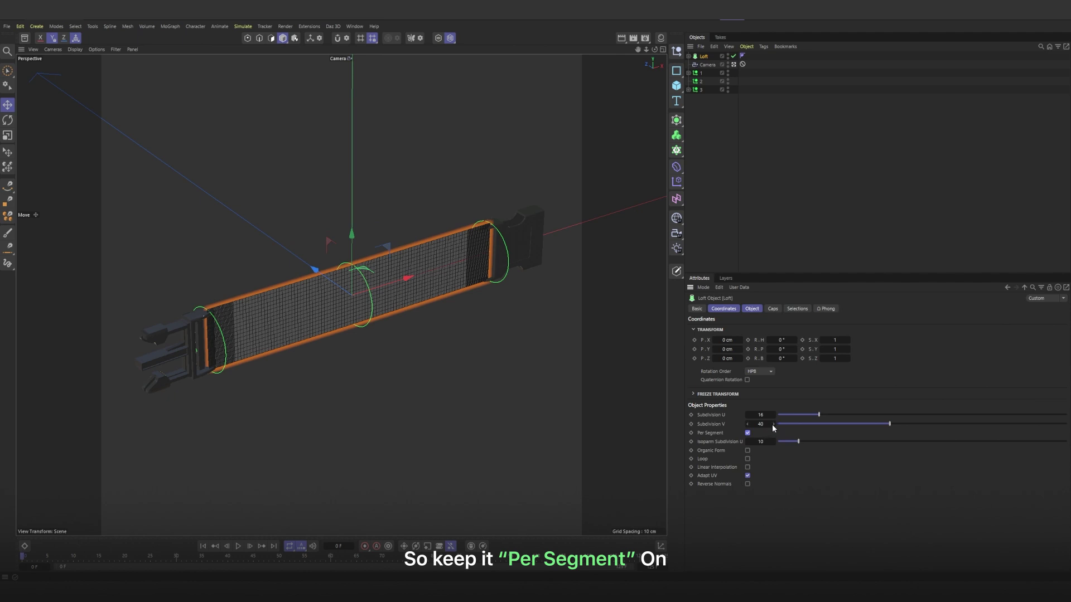
Reset the Loft's Subdivision V to 4, keeping Per Segment on, and scrub the timeline to preview the bend
right_click(773, 424)
drag(32, 559, 344, 578)
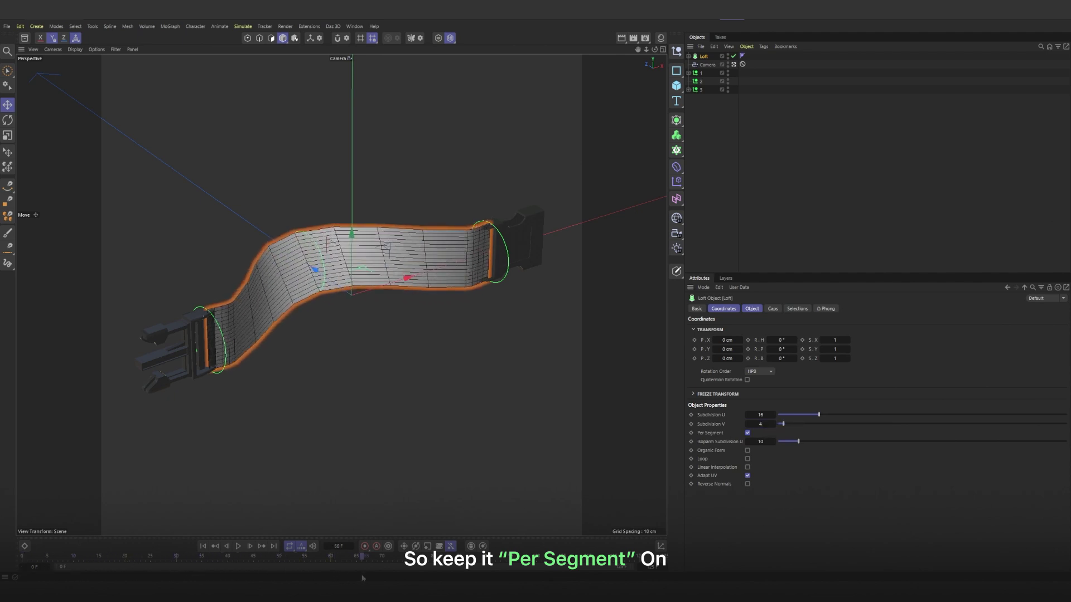